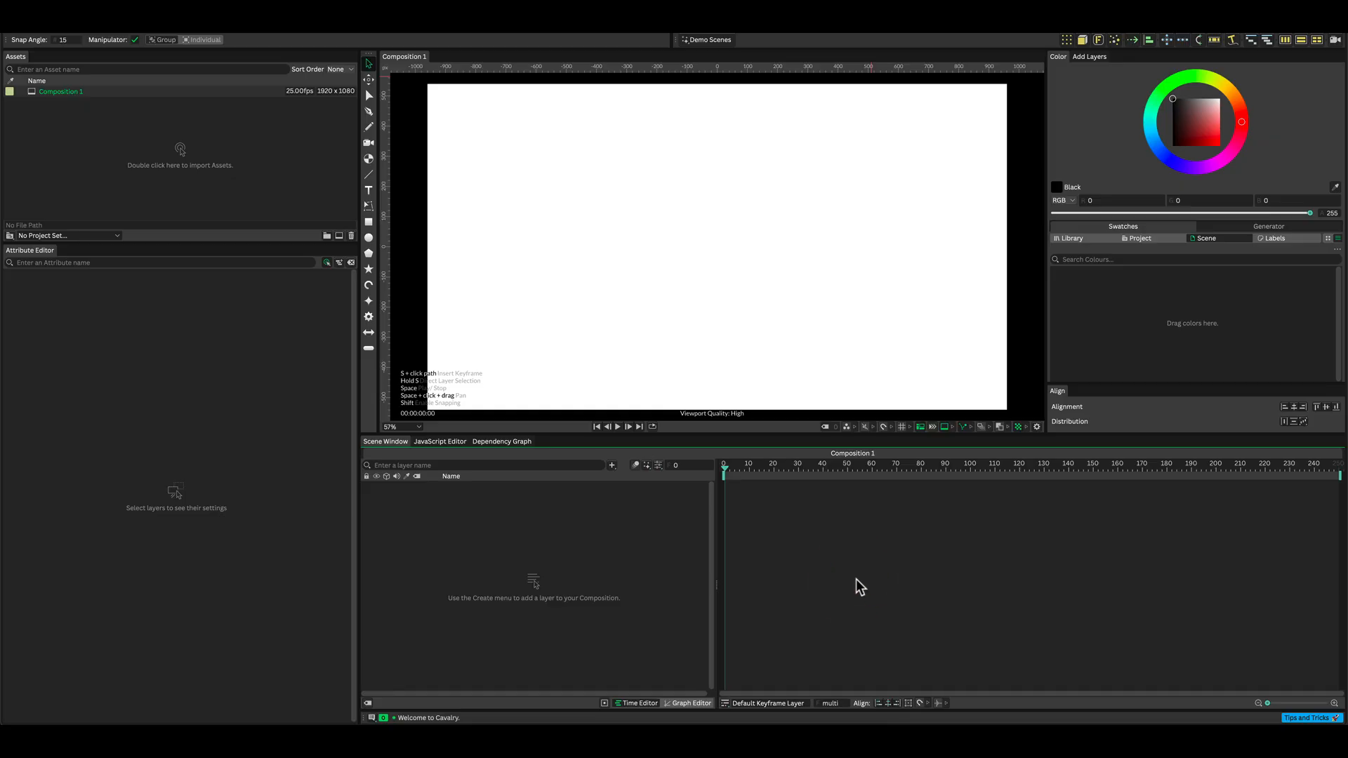
Open the composition settings and set the resolution to 2160 × 2160.
key(super+k)
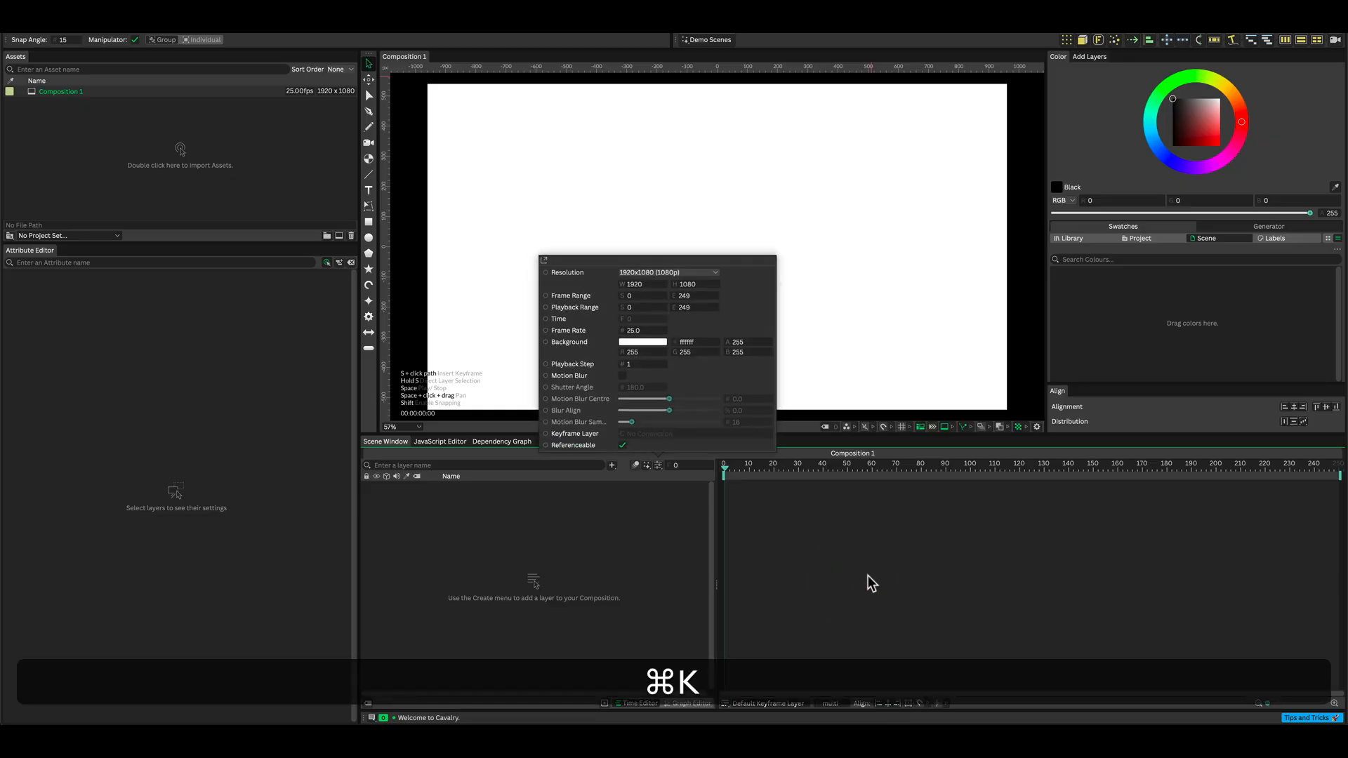
click(647, 269)
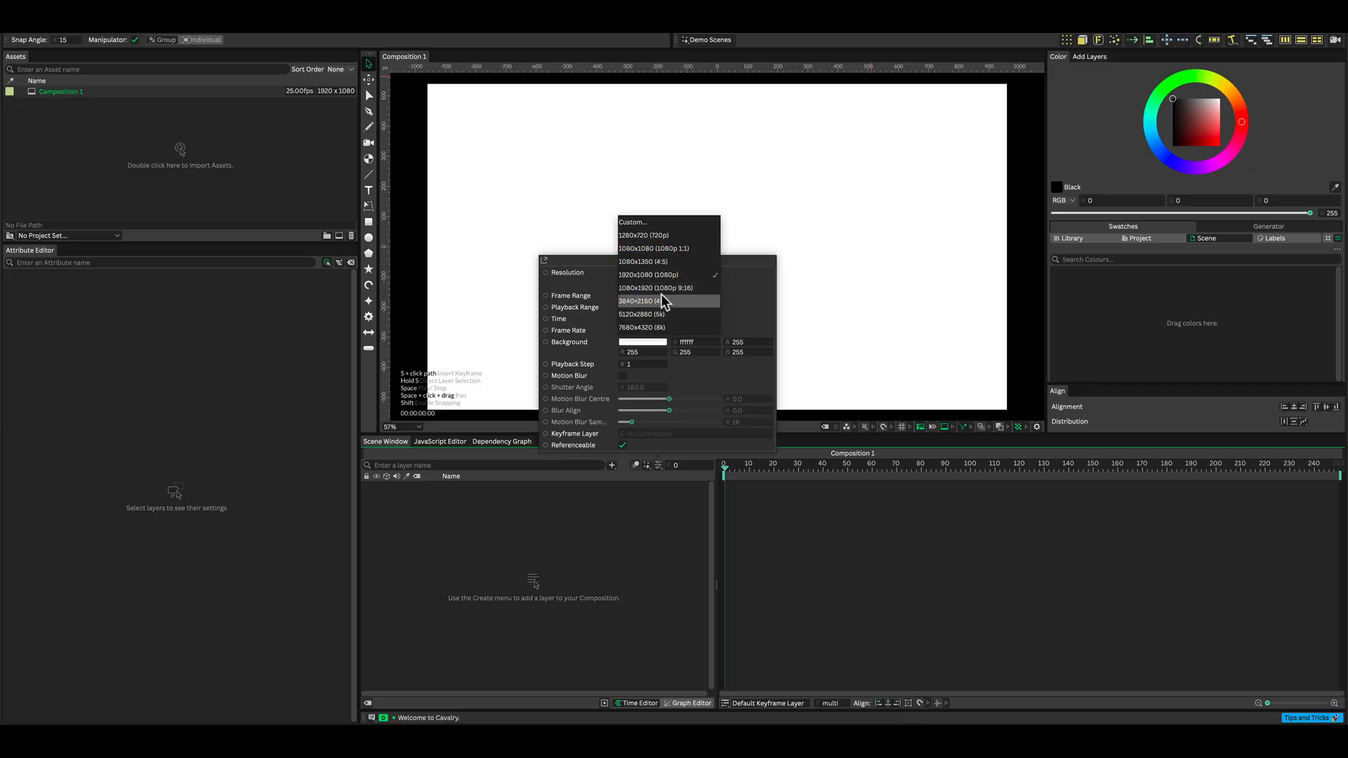
click(660, 301)
click(646, 283)
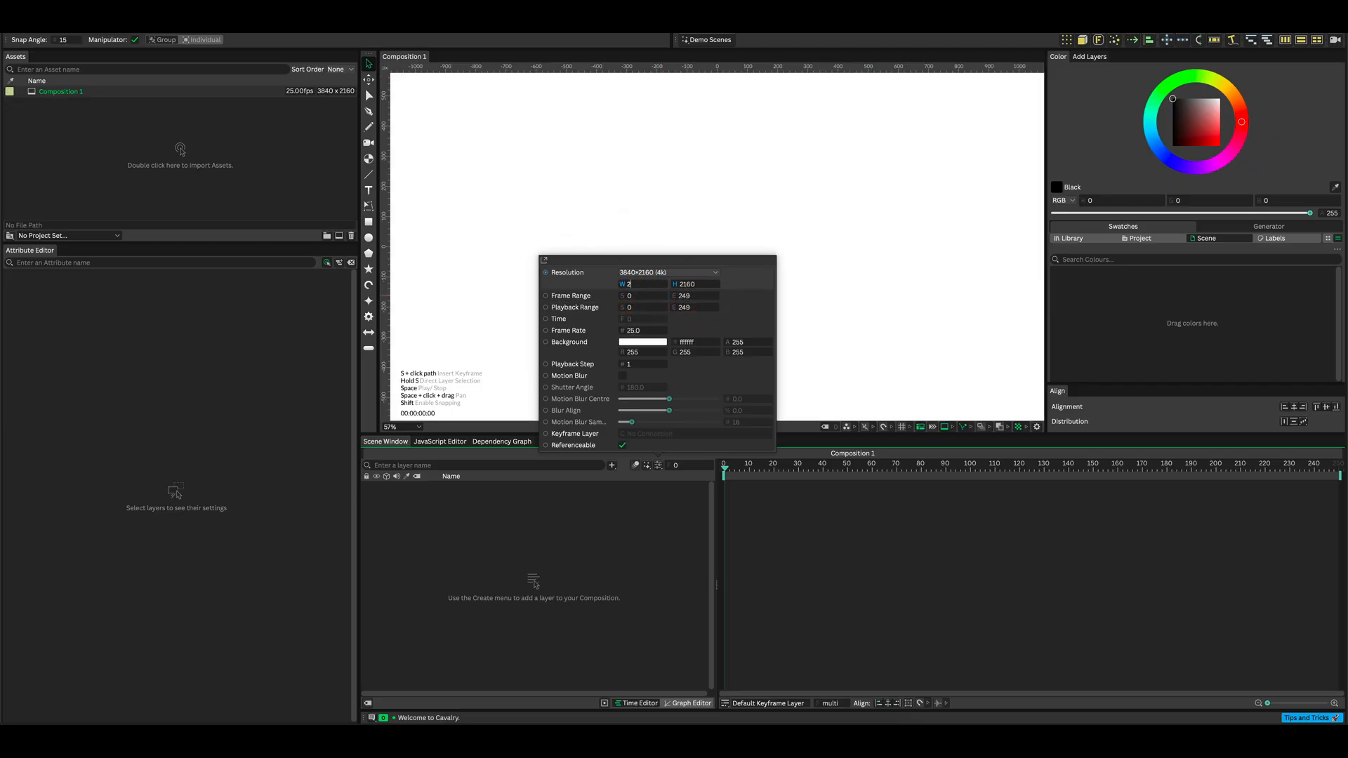
Set the end of both the frame range and the playback range to 299.
click(688, 295)
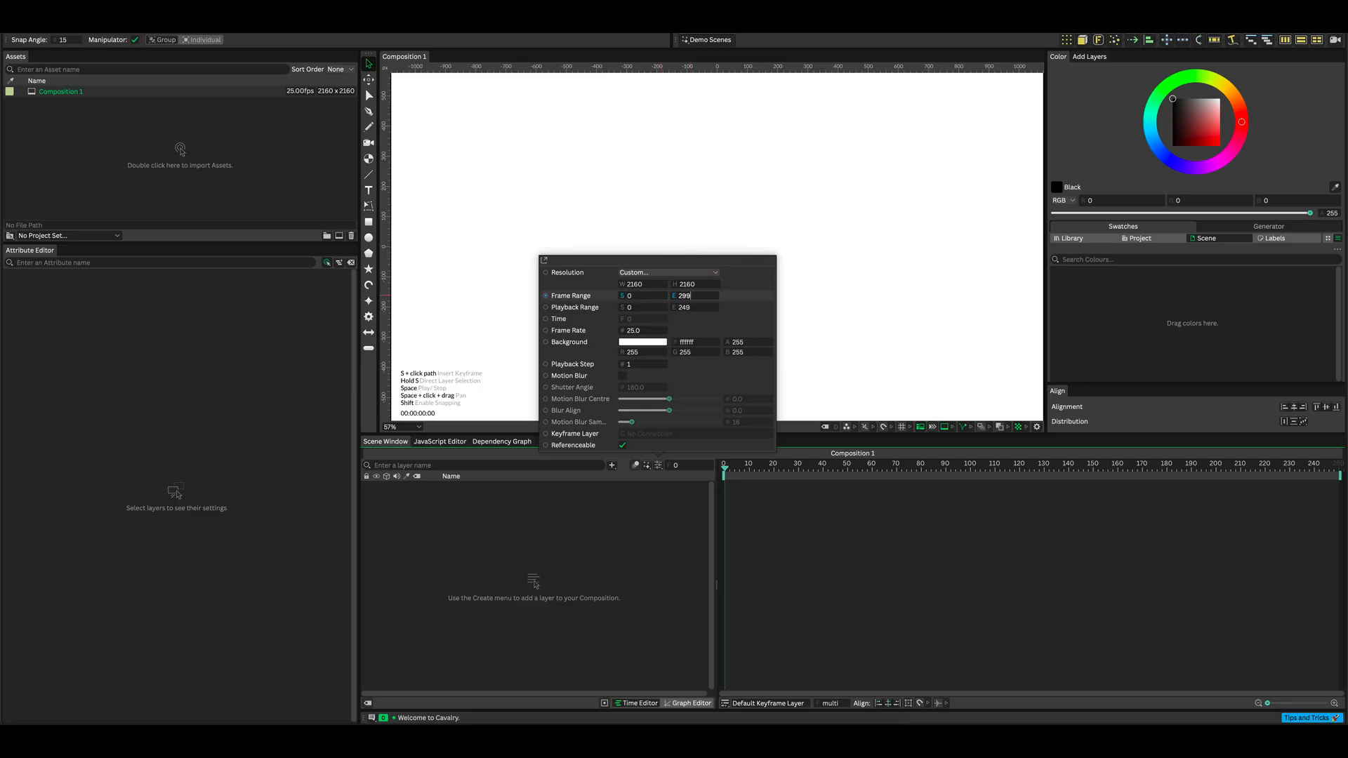
text(299)
click(695, 307)
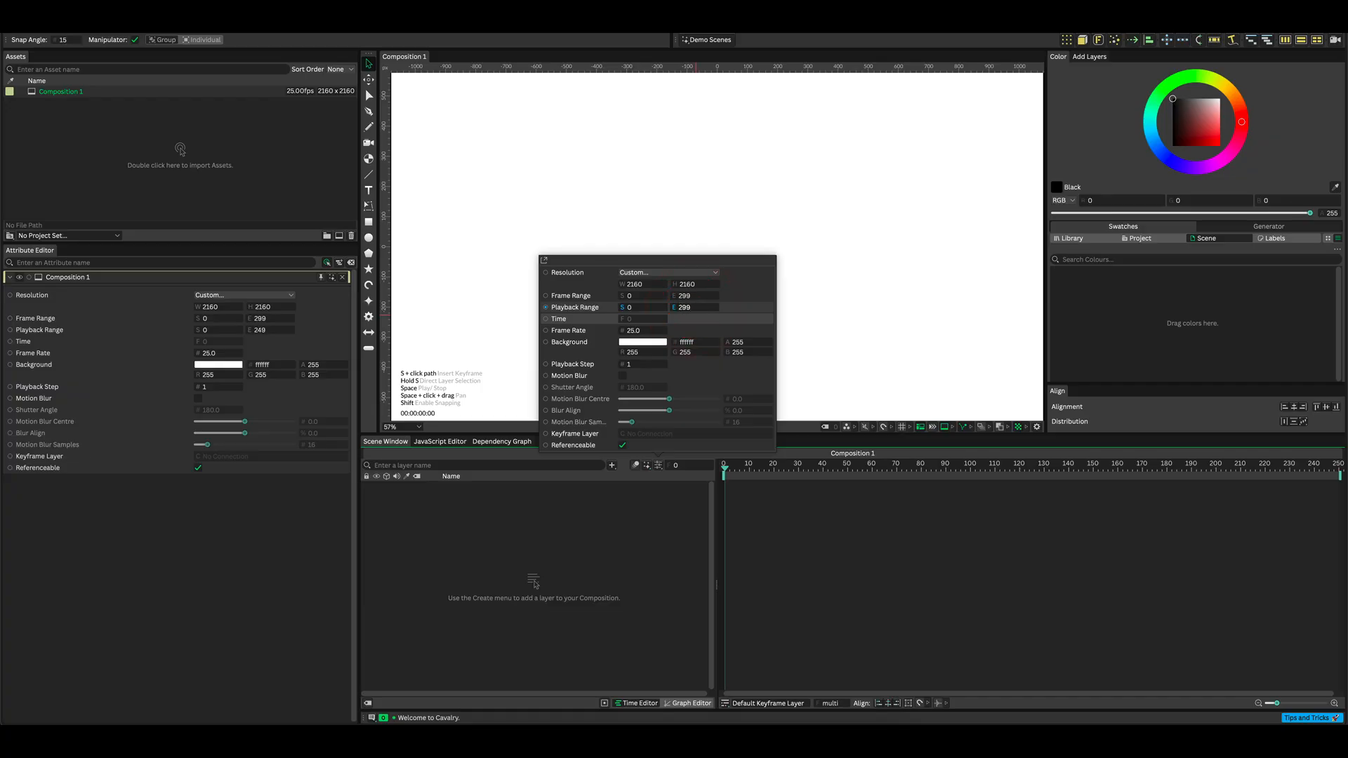
key(Return)
Set the composition frame rate to 30 and close the settings.
click(646, 331)
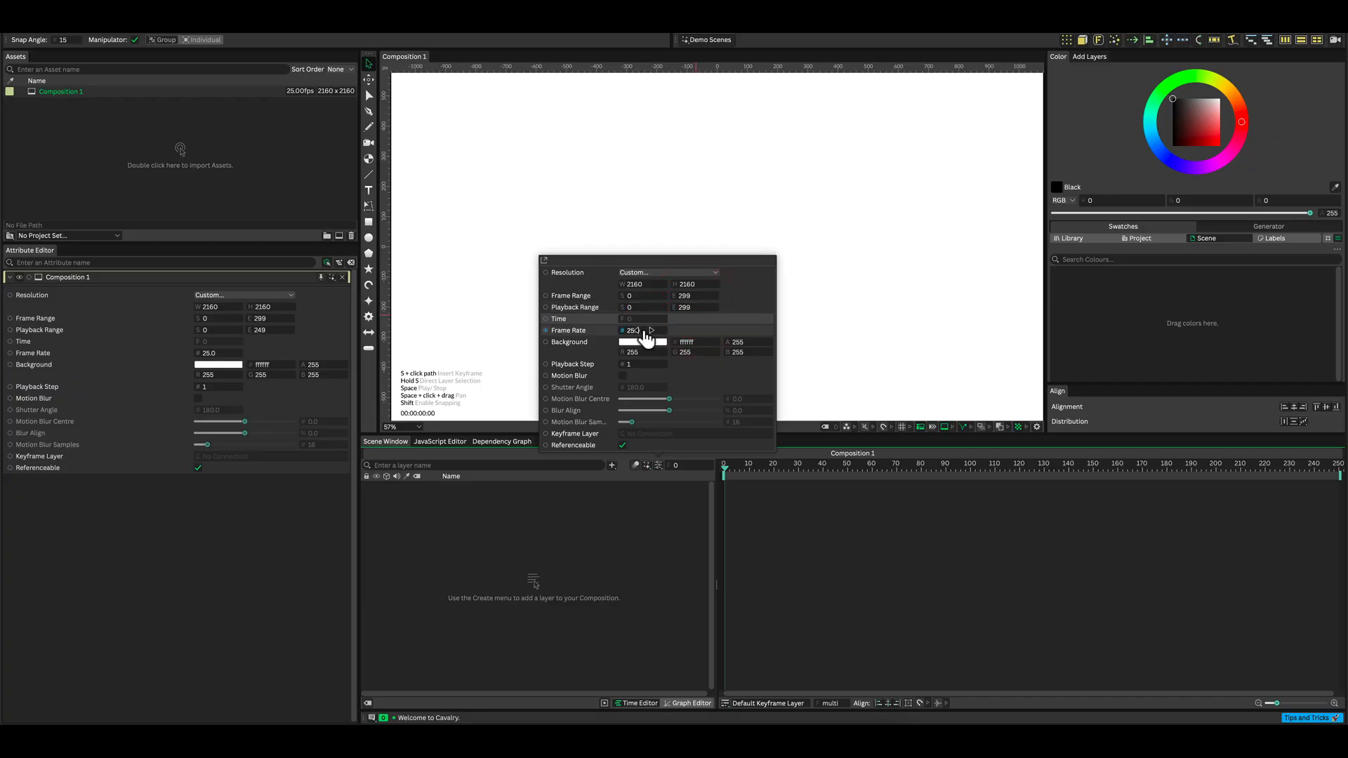
text(30)
key(Return)
click(604, 522)
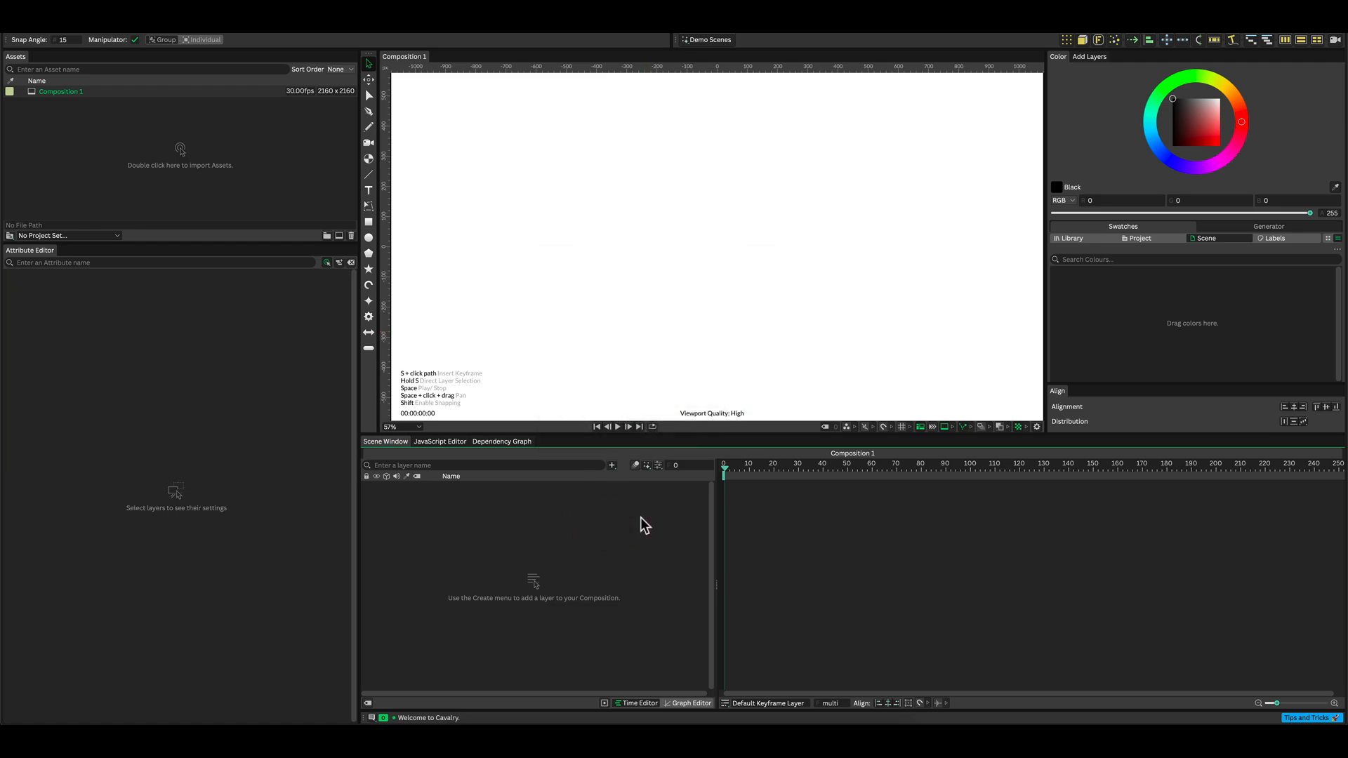
Search the create menu for background and add a Background Shape layer.
key(super+period)
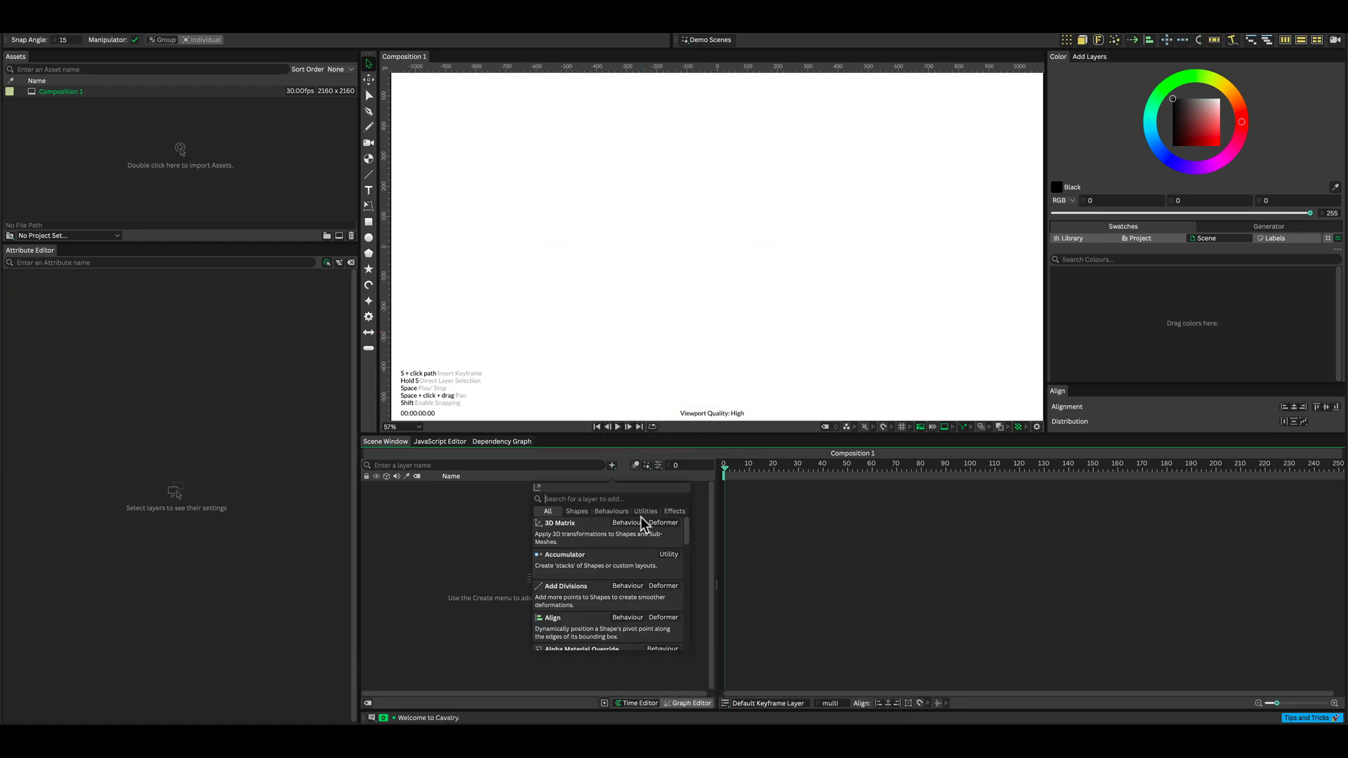
text(background)
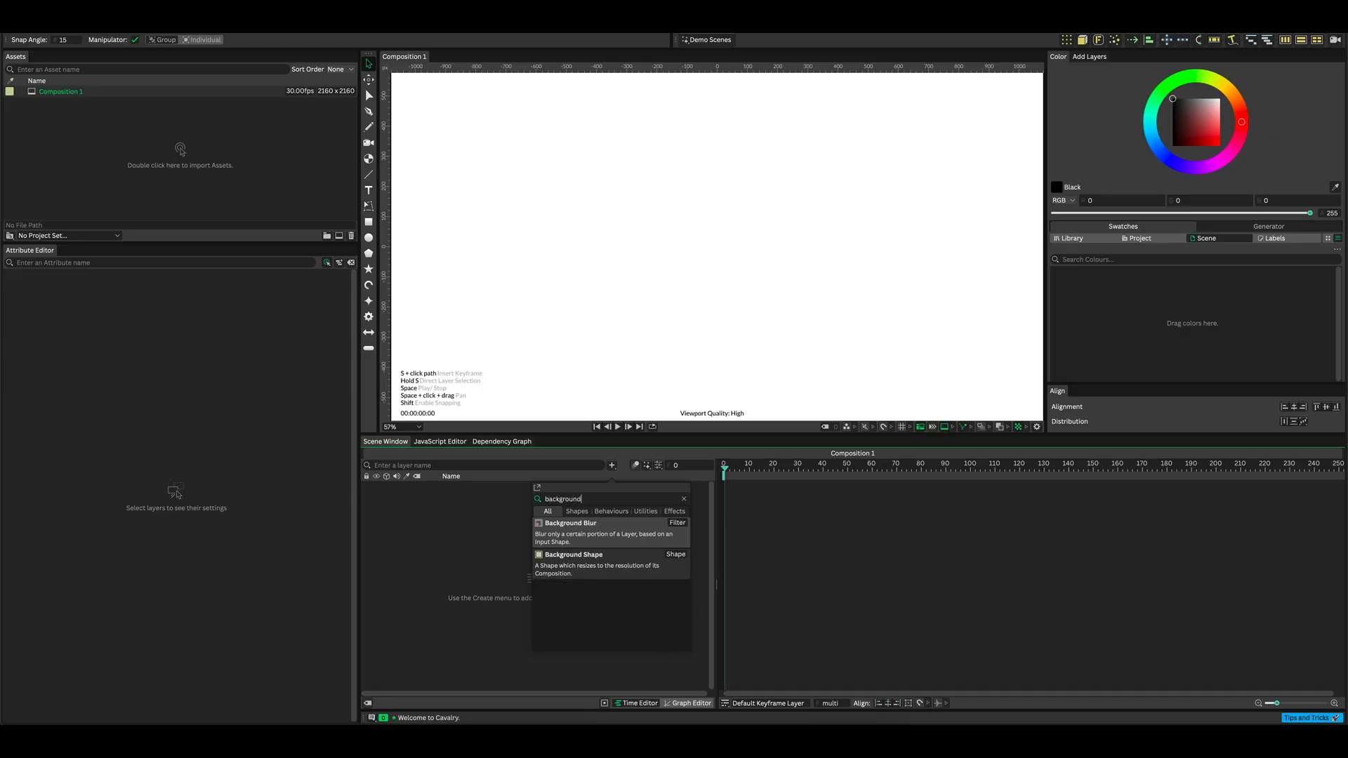
click(590, 567)
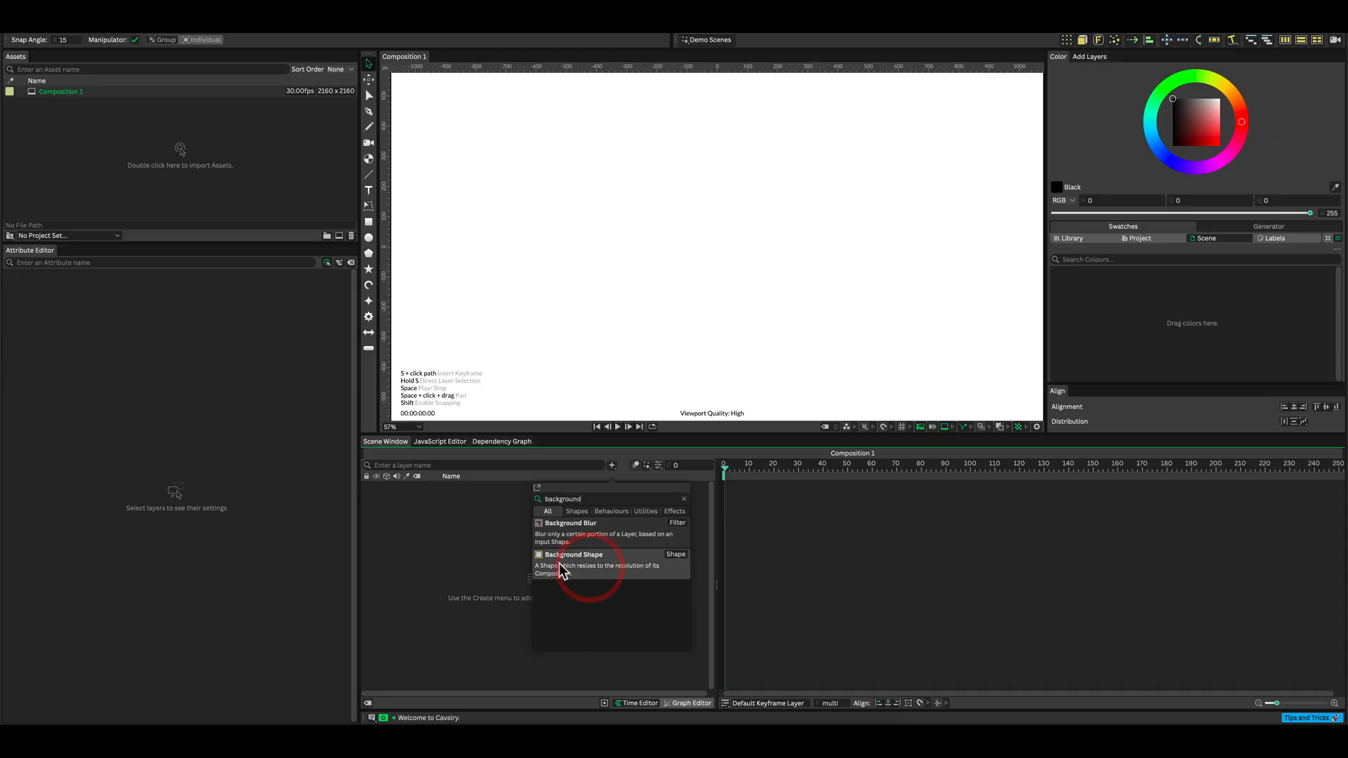
click(560, 565)
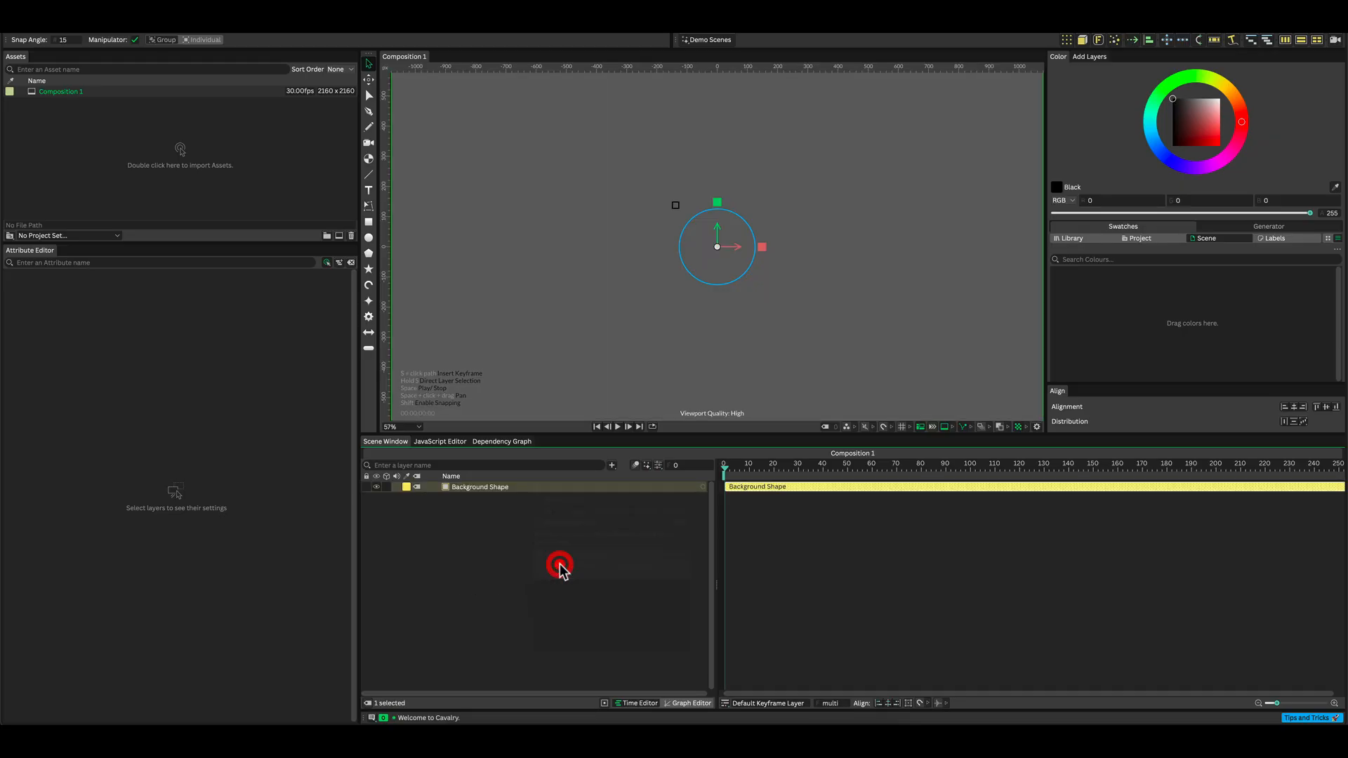
Load the Cavalry palette from the library into the scene swatches.
click(1212, 240)
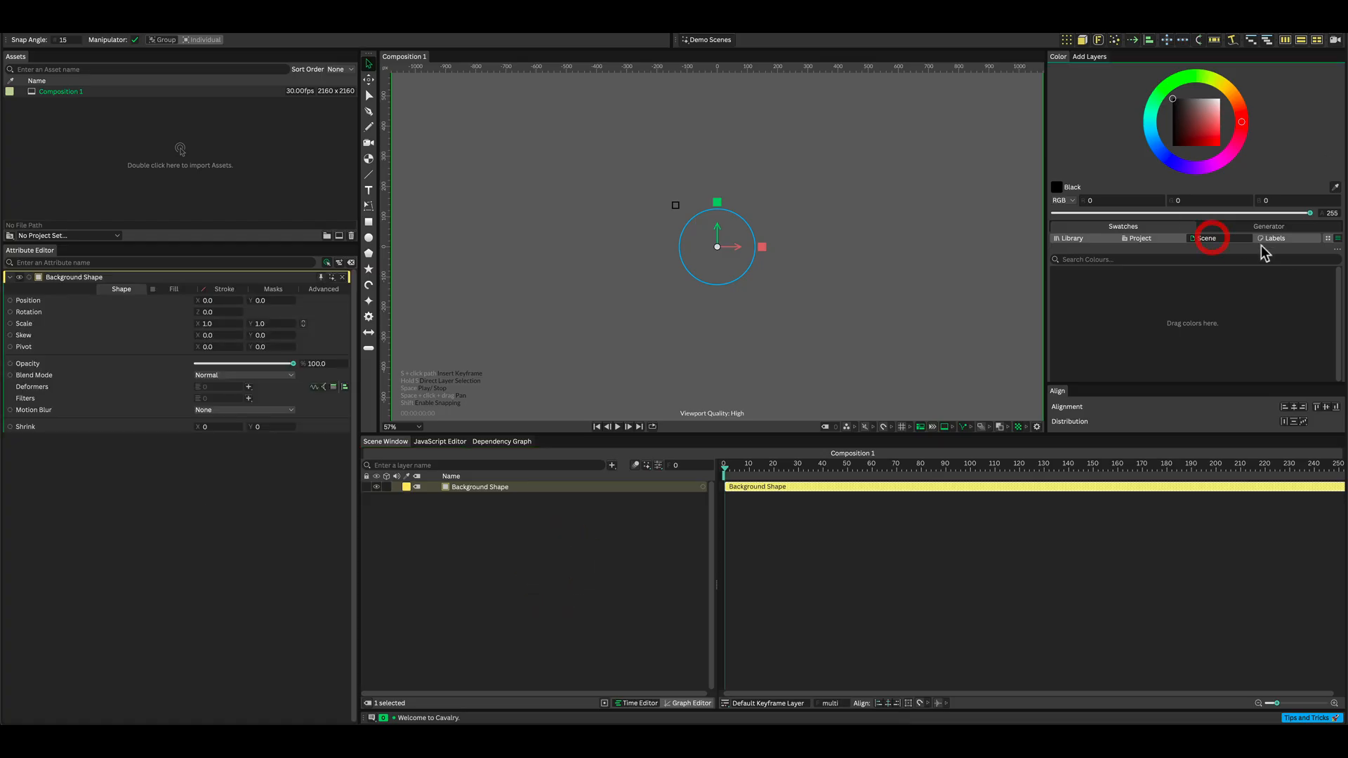
click(1336, 238)
mouse_move(1245, 306)
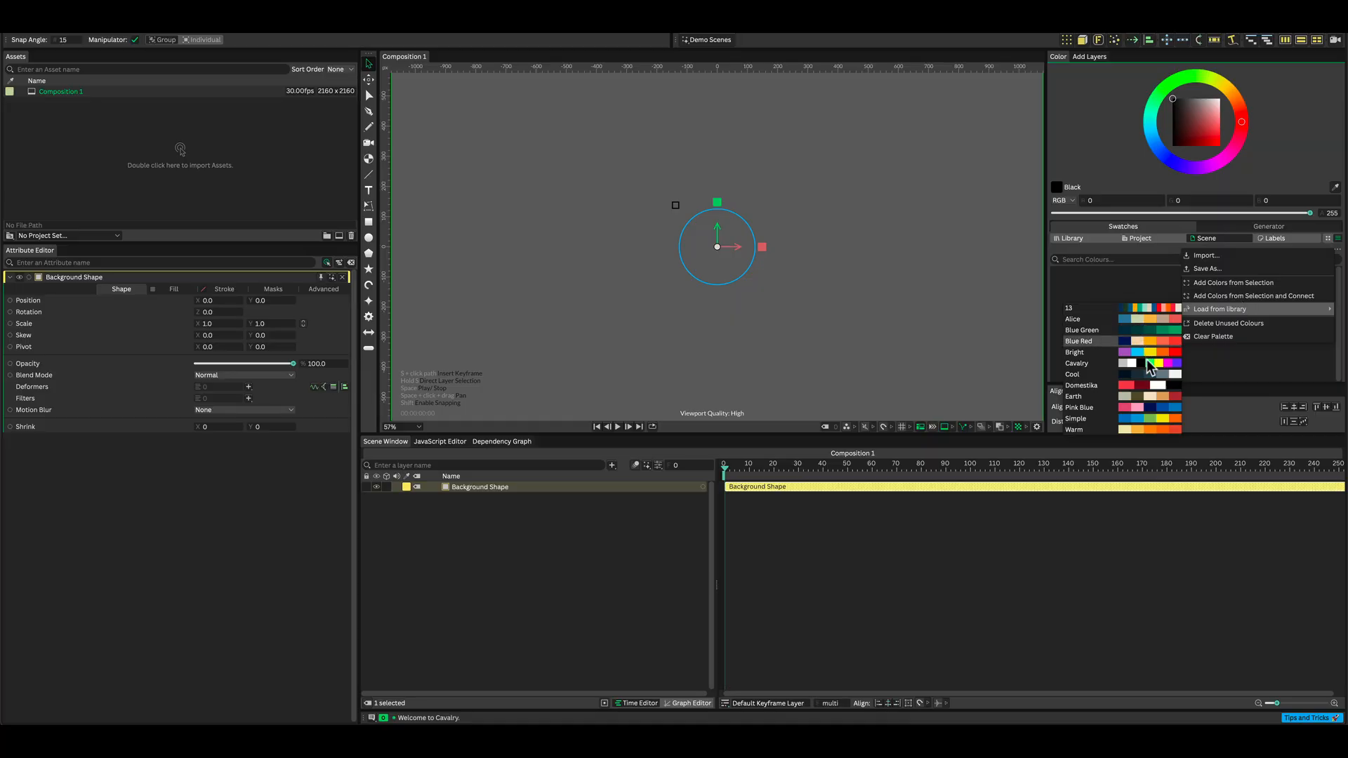
click(1090, 361)
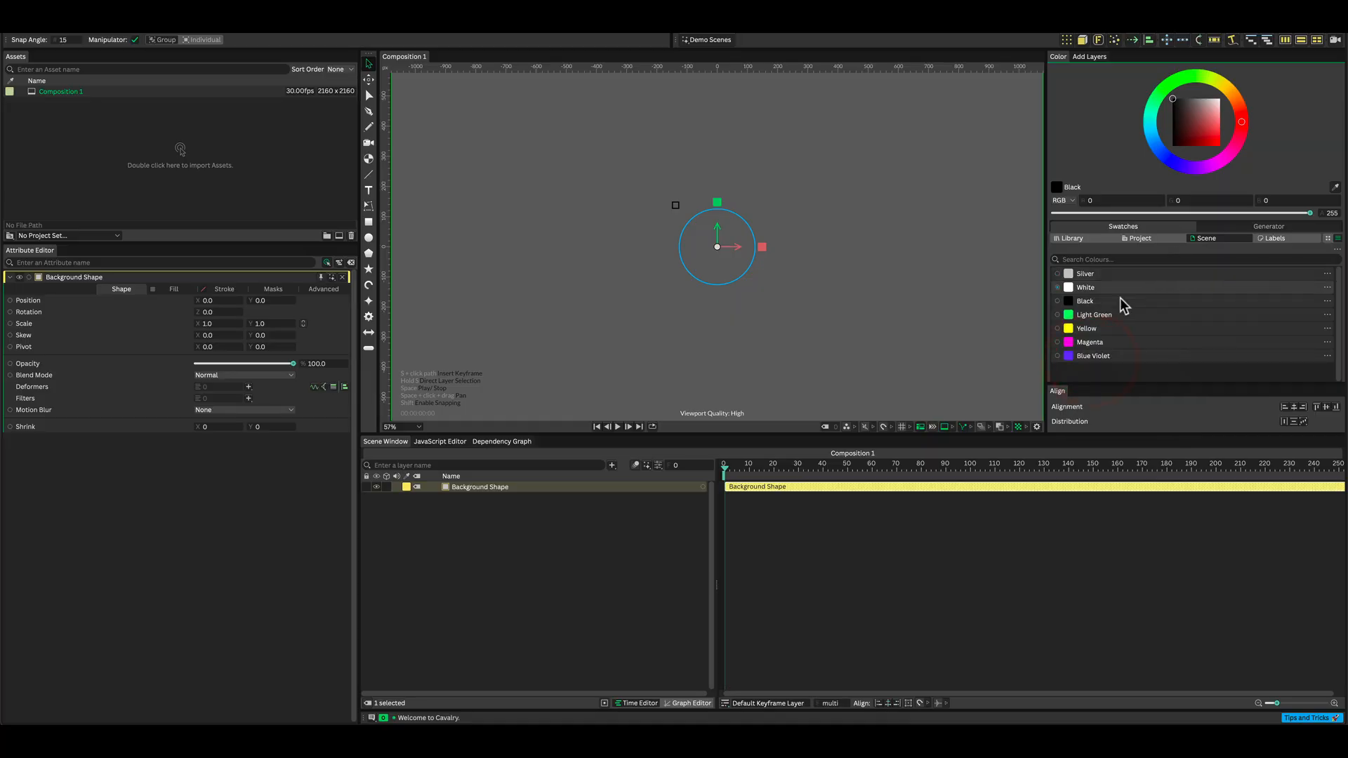
Apply the Yellow swatch to the background shape's fill.
drag(1062, 333, 931, 344)
scroll(676, 326, down, 3)
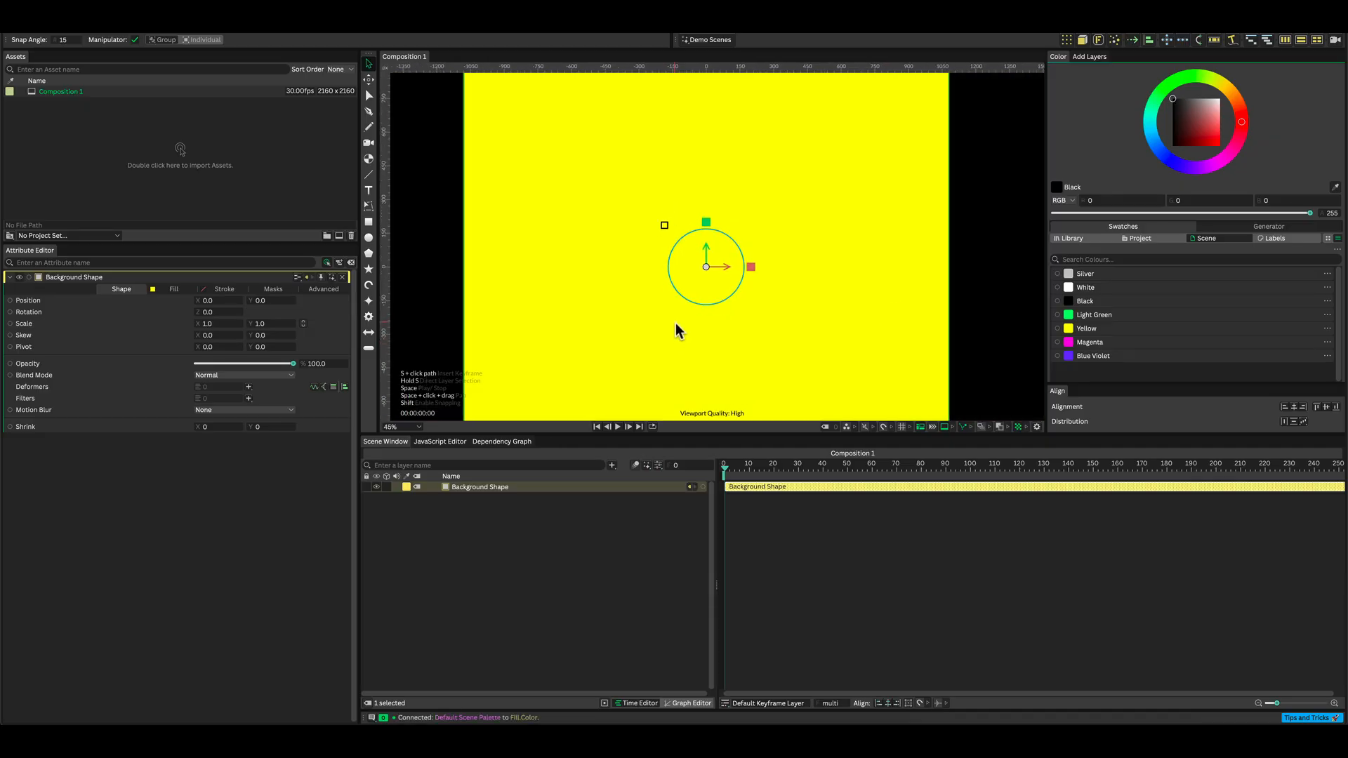
drag(698, 293, 738, 216)
scroll(731, 270, down, 3)
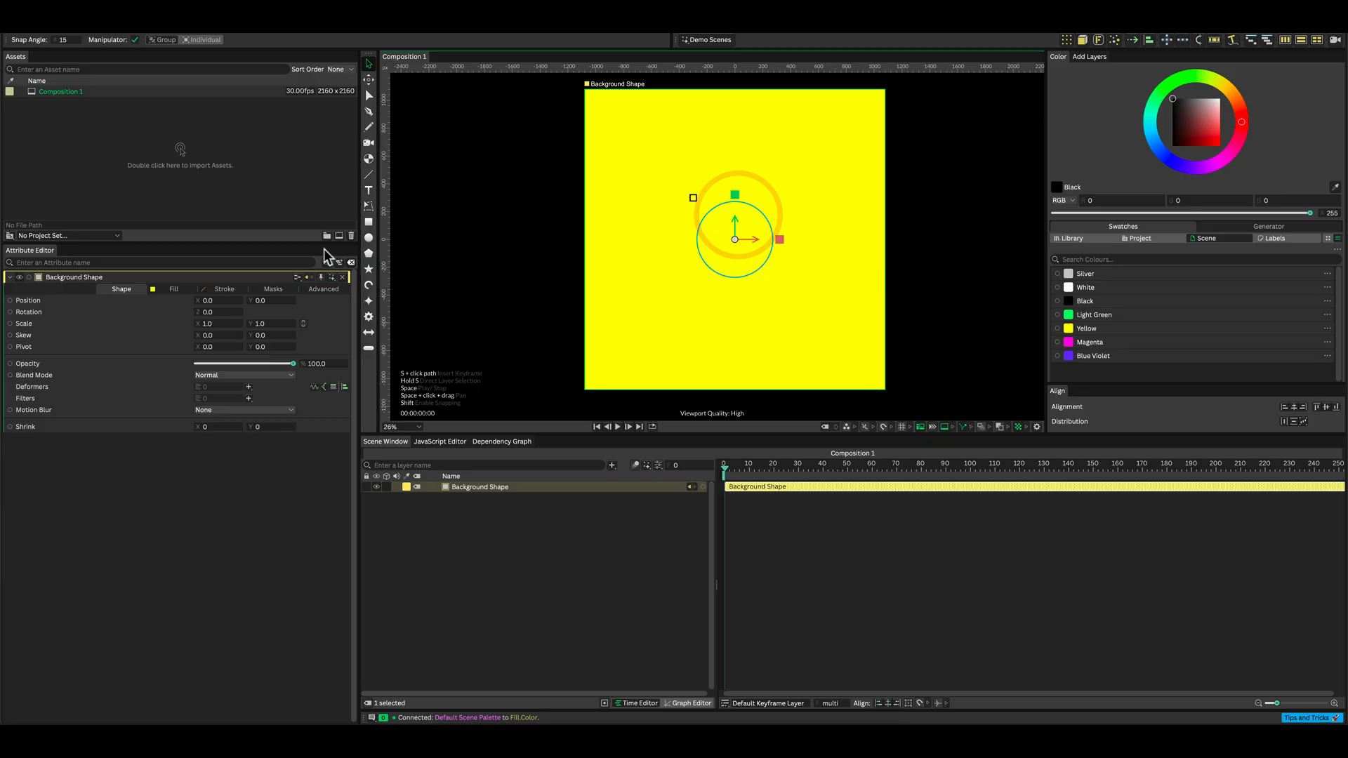
Add a rectangle shape and rename the layer Splinter.
alt+click(368, 222)
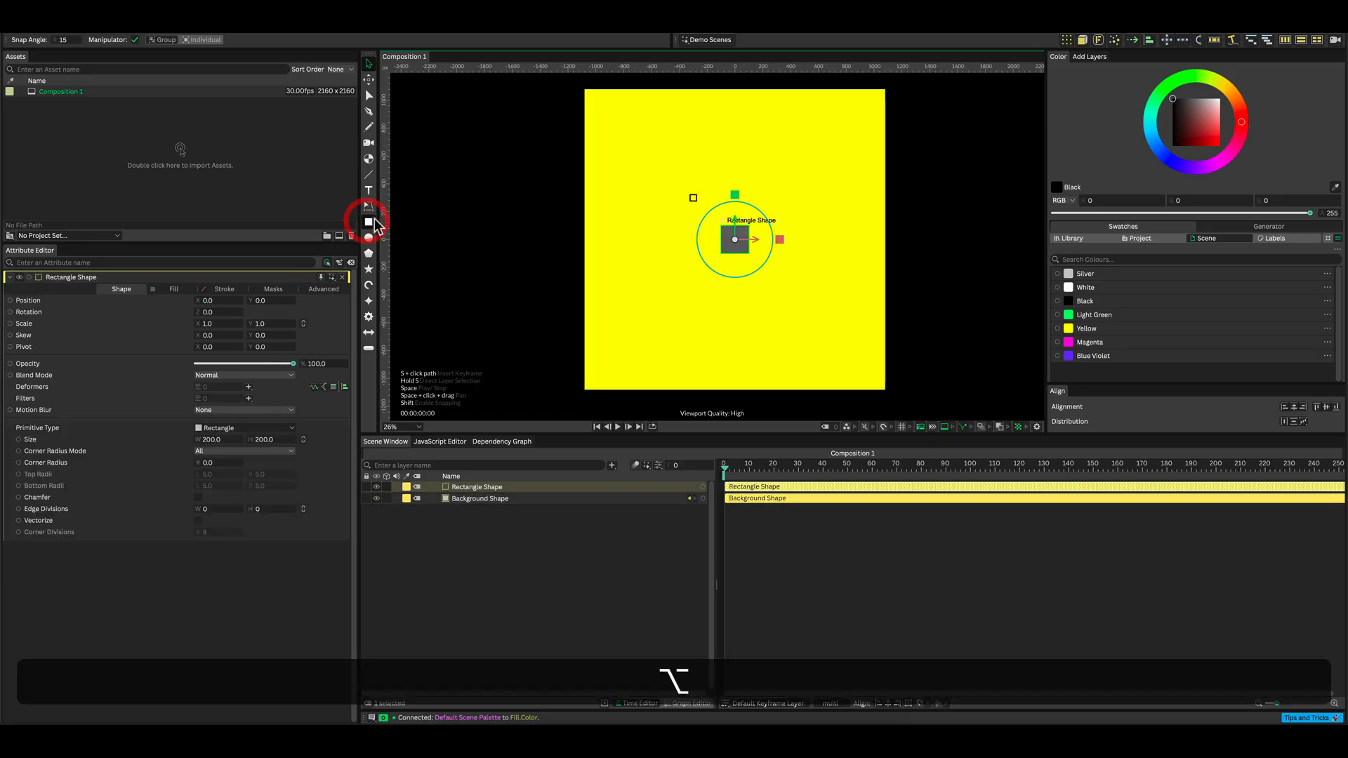
right_click(502, 490)
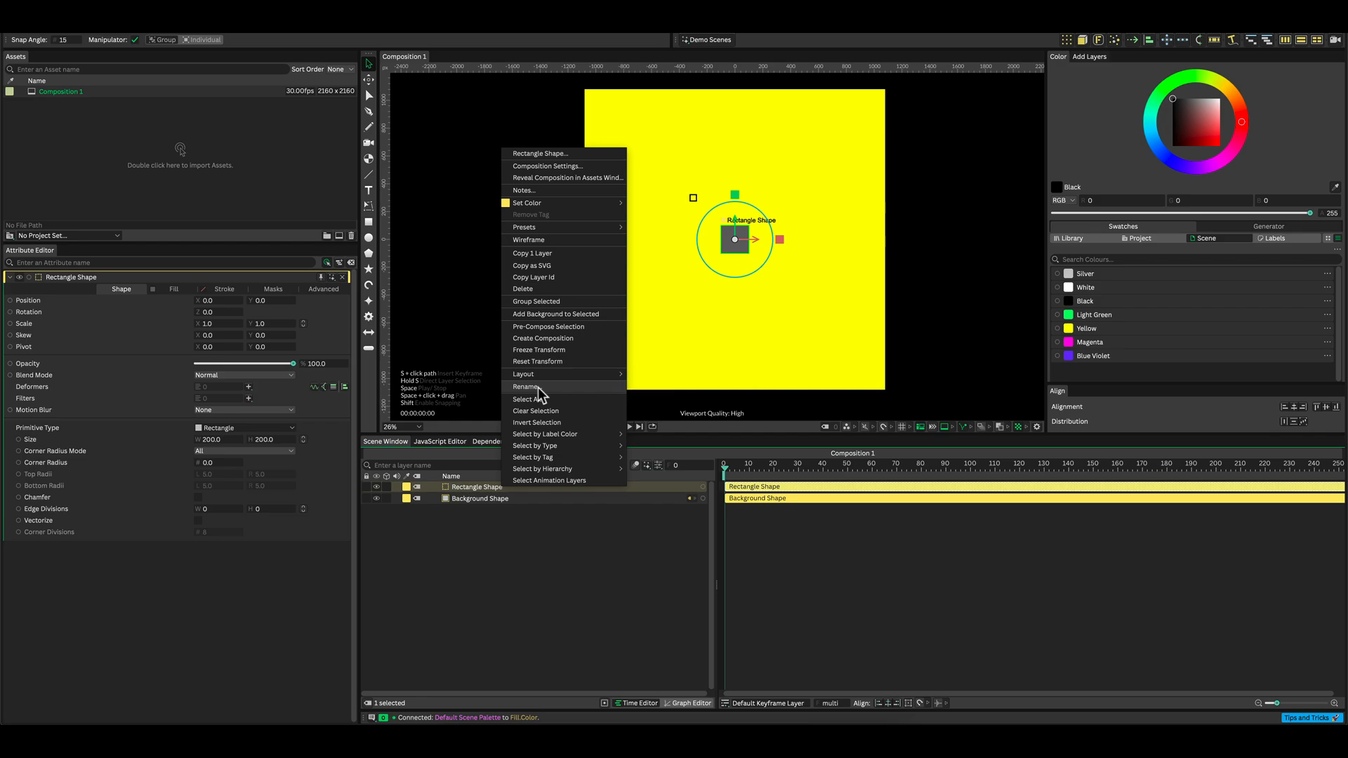
click(537, 386)
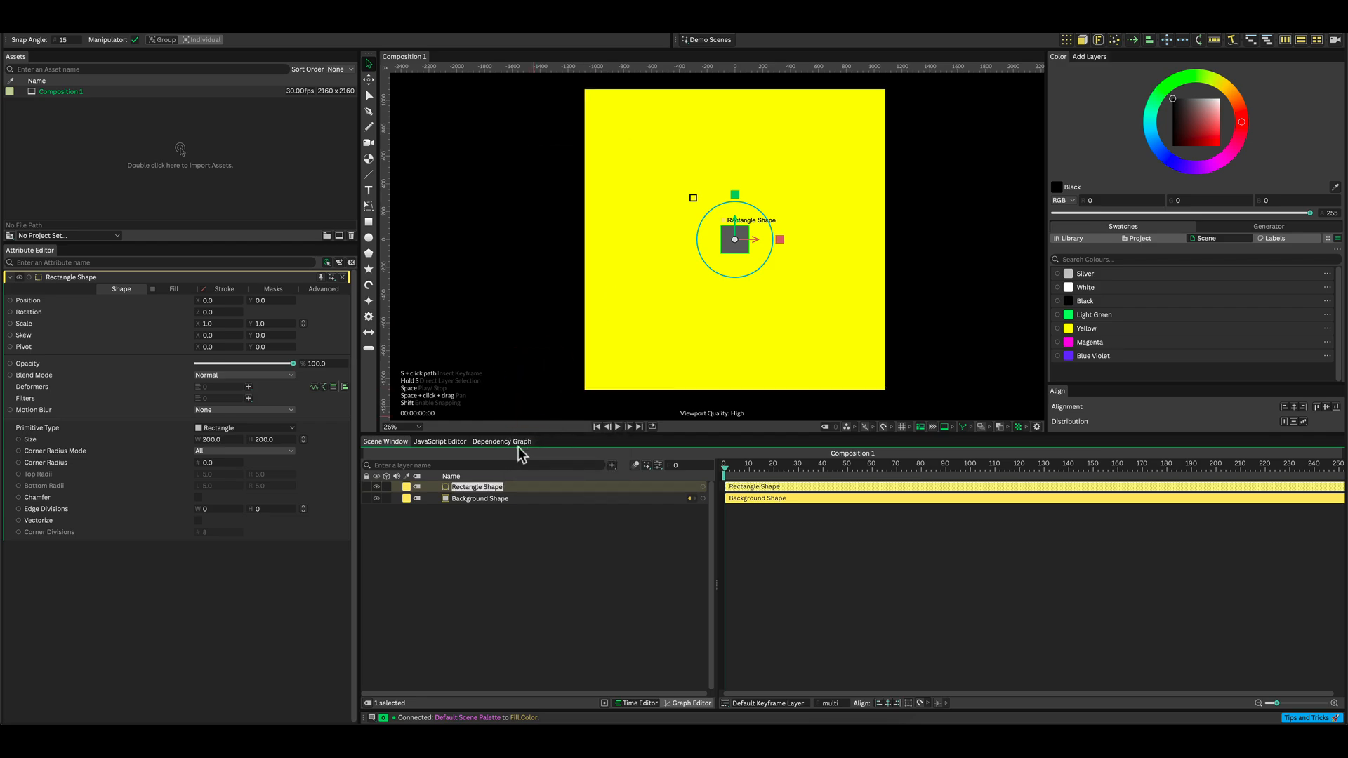
key(shift)
text(S)
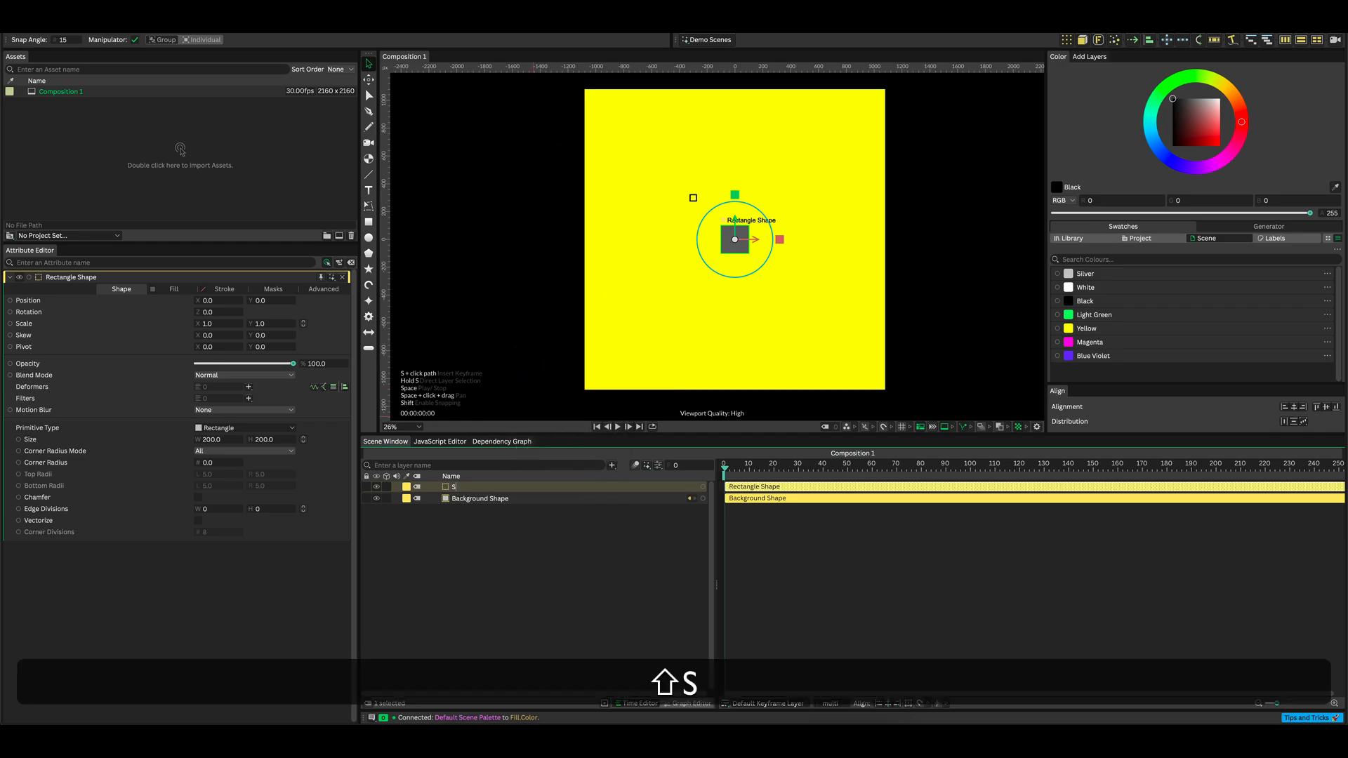
text(plinter)
key(Return)
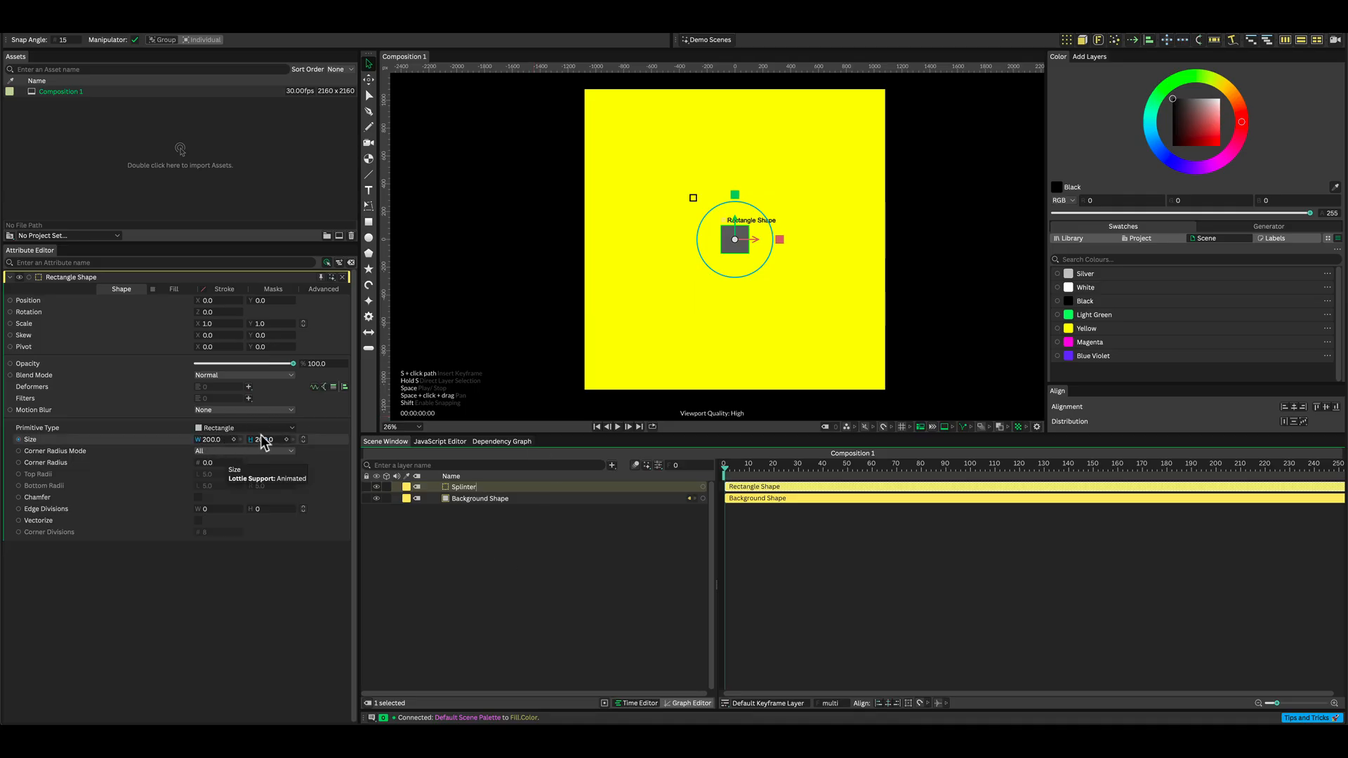
Set the Splinter rectangle's fill colour to black (000000).
click(174, 290)
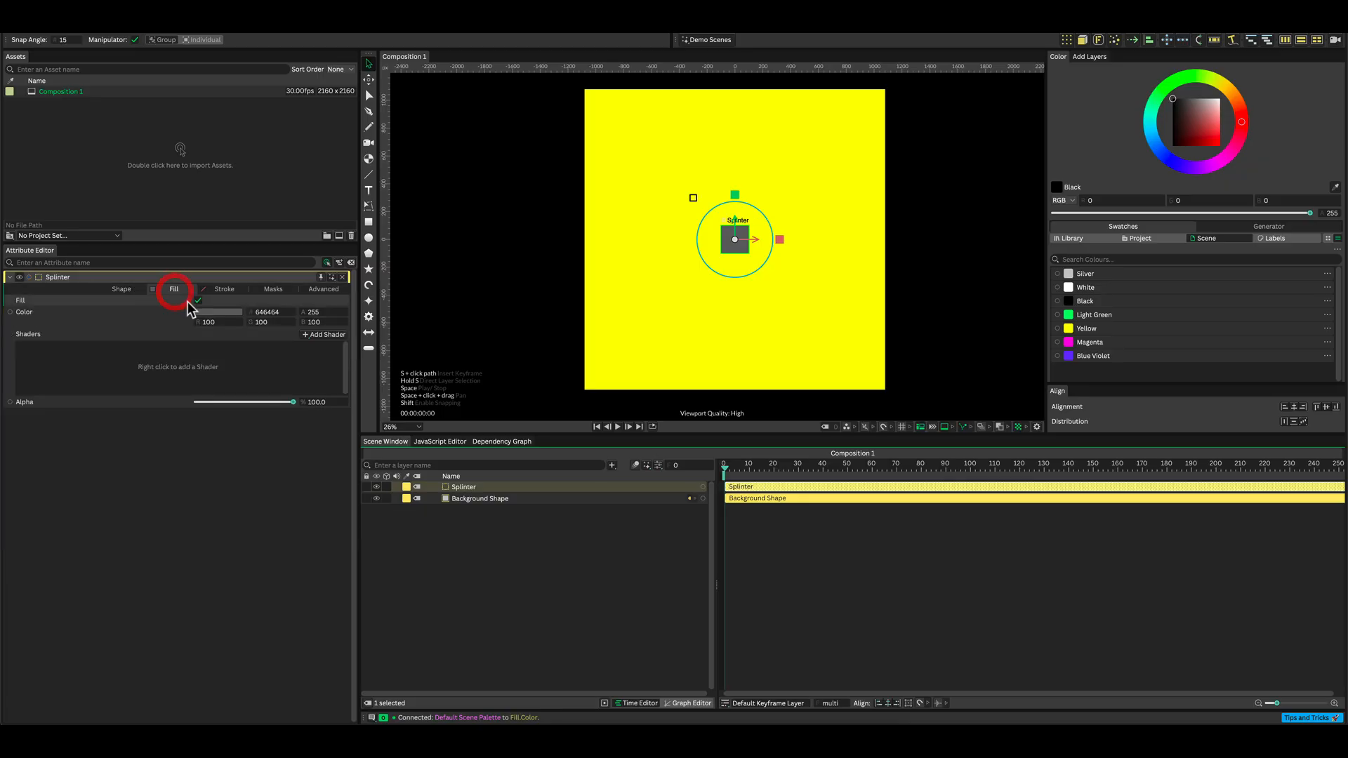
click(214, 312)
drag(213, 177, 185, 166)
click(517, 545)
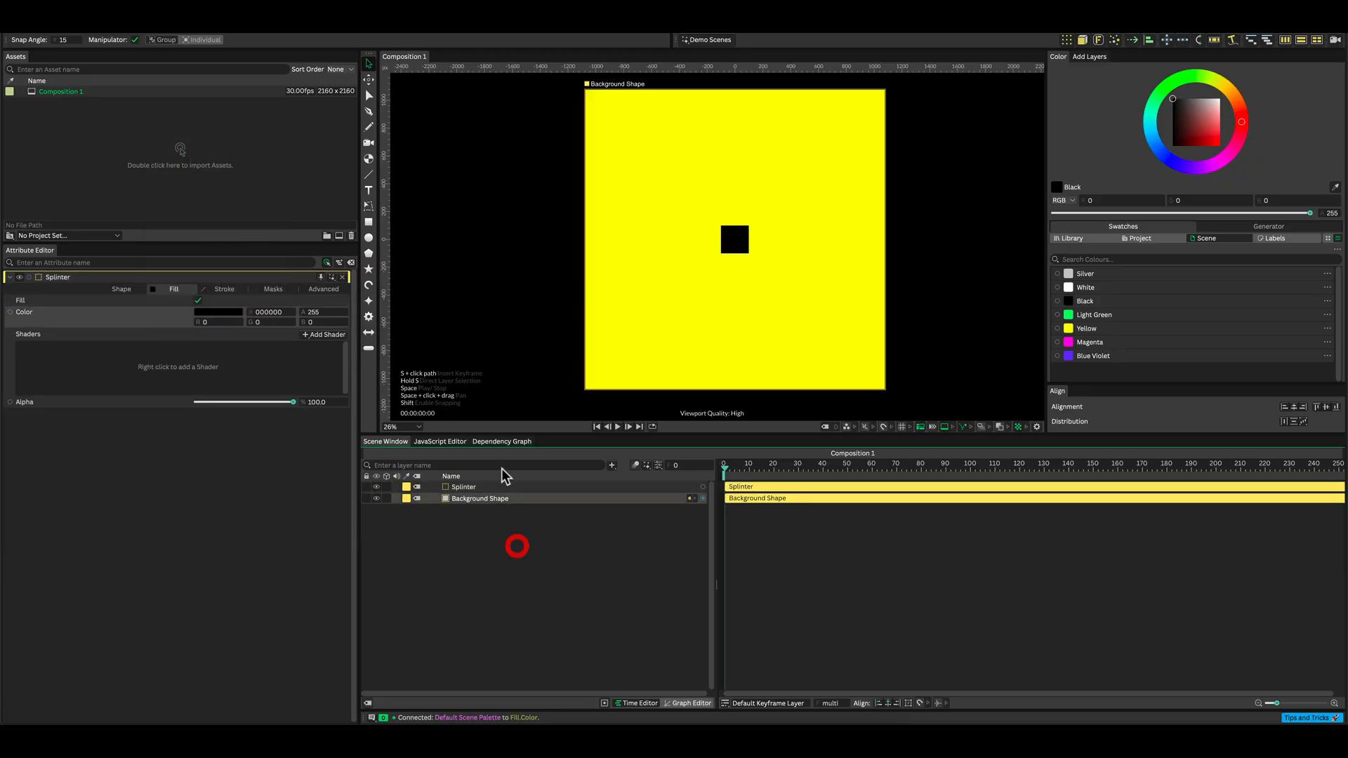
Add another rectangle shape and rename the layer Mask.
alt+click(368, 222)
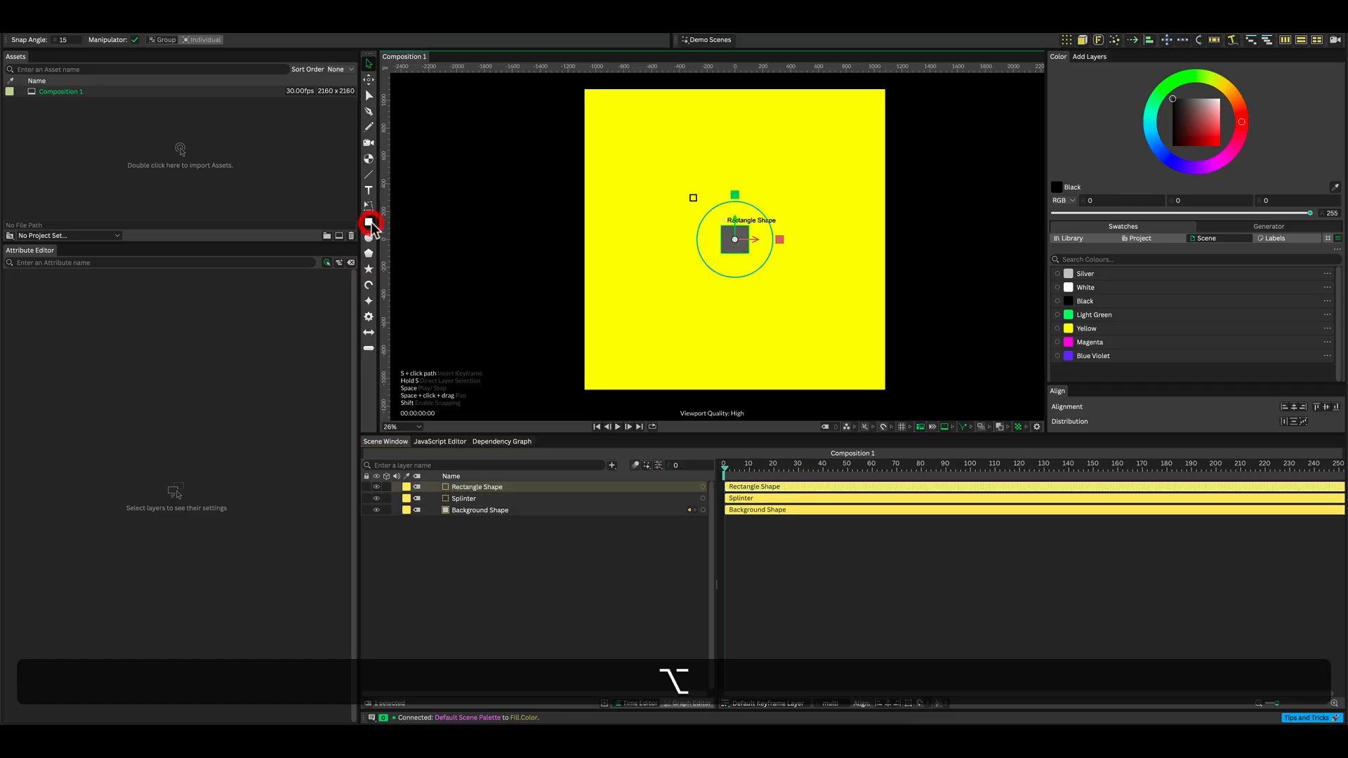
right_click(486, 483)
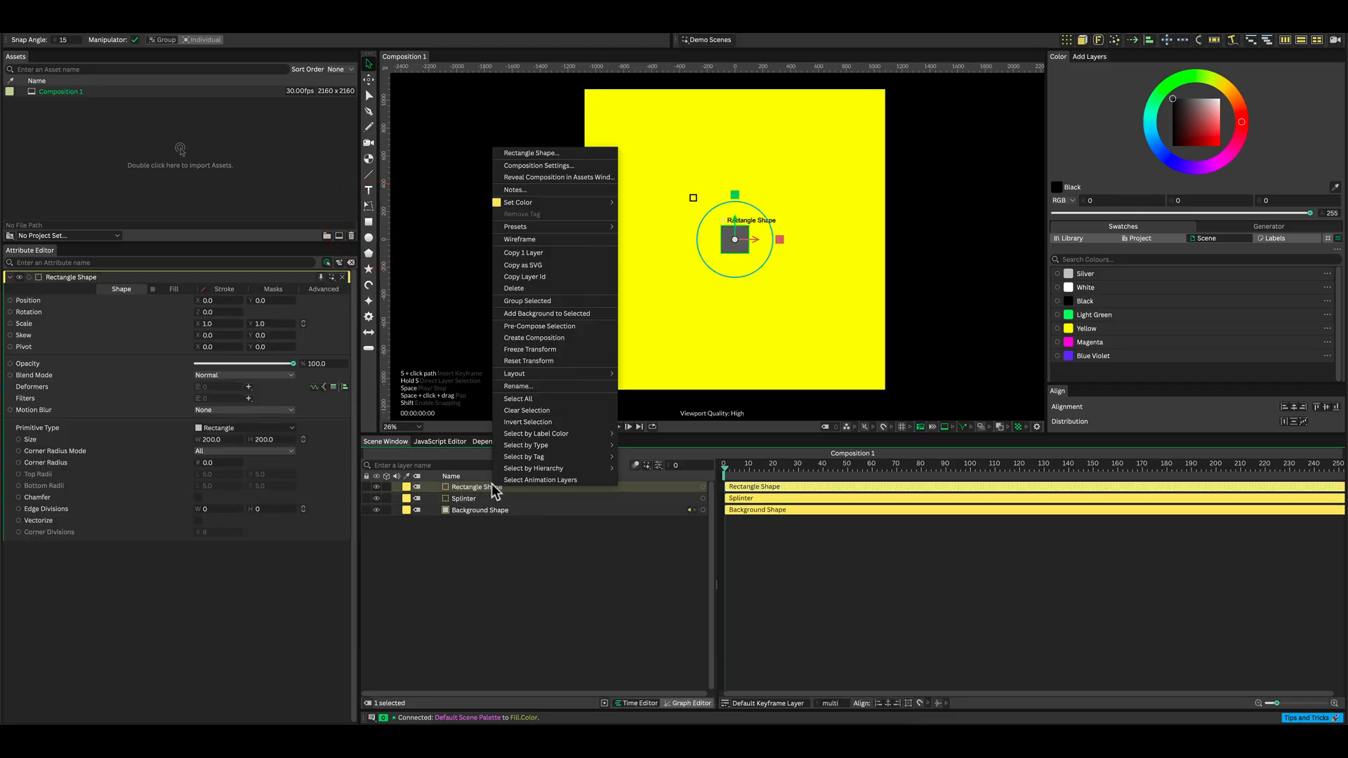
click(516, 383)
text(Mask)
Set the Mask rectangle's width and height to 800.
click(215, 439)
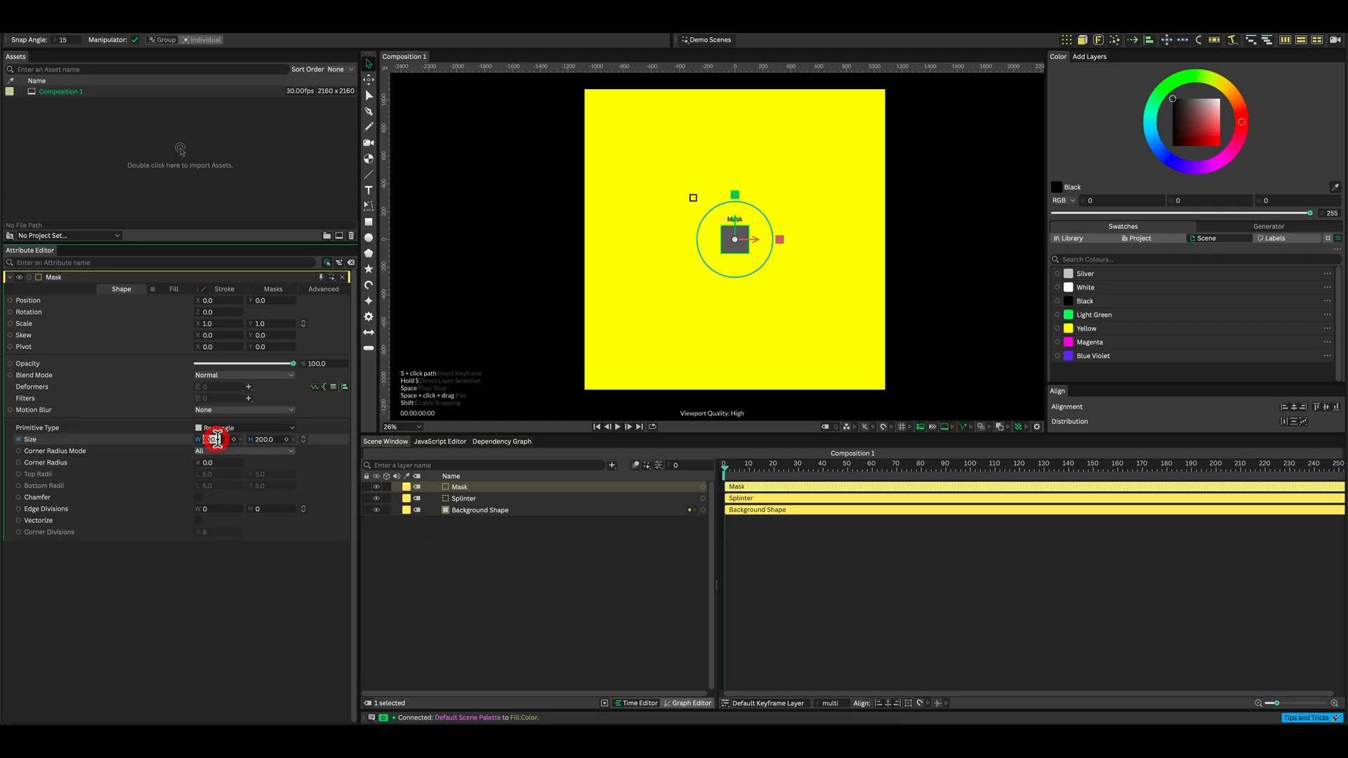
text(800)
key(alt+Return)
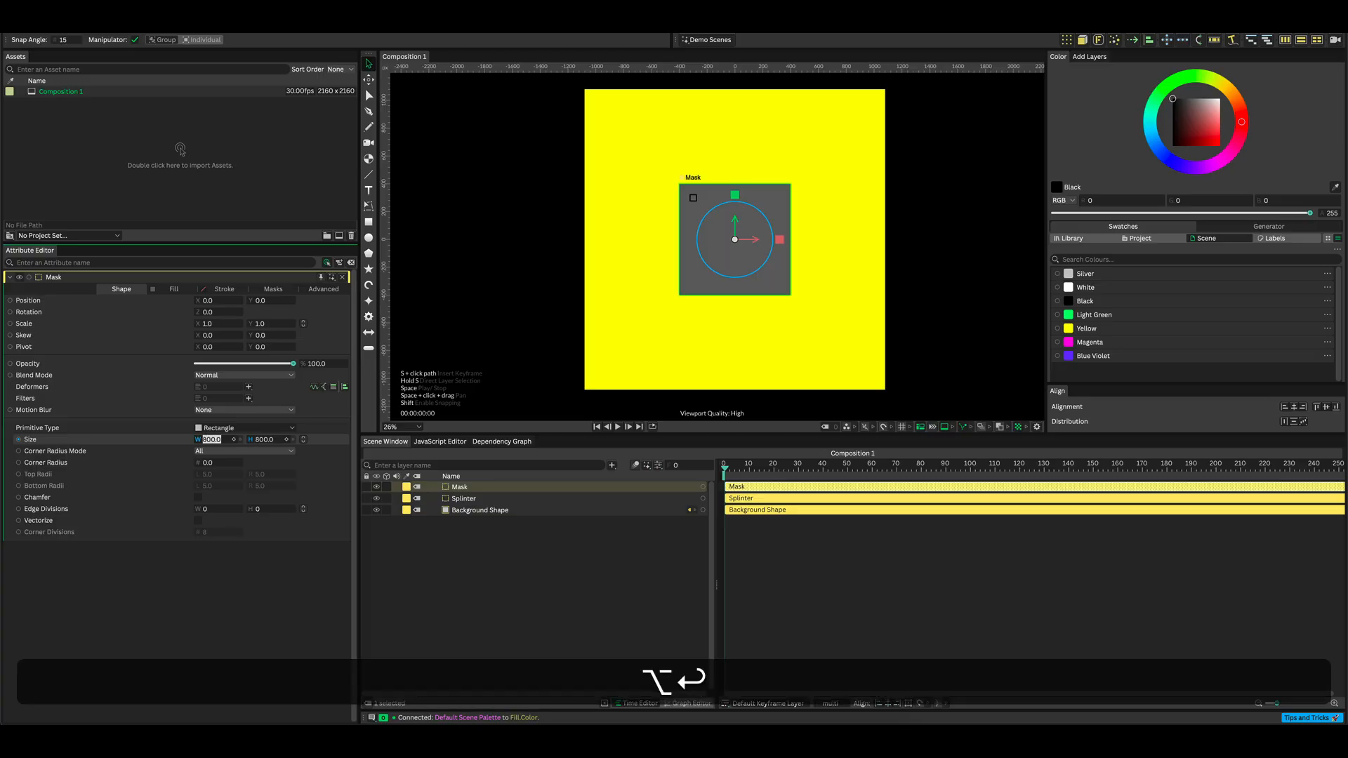
Add an Align deformer to the Mask and set its Y value to -1.0.
click(248, 386)
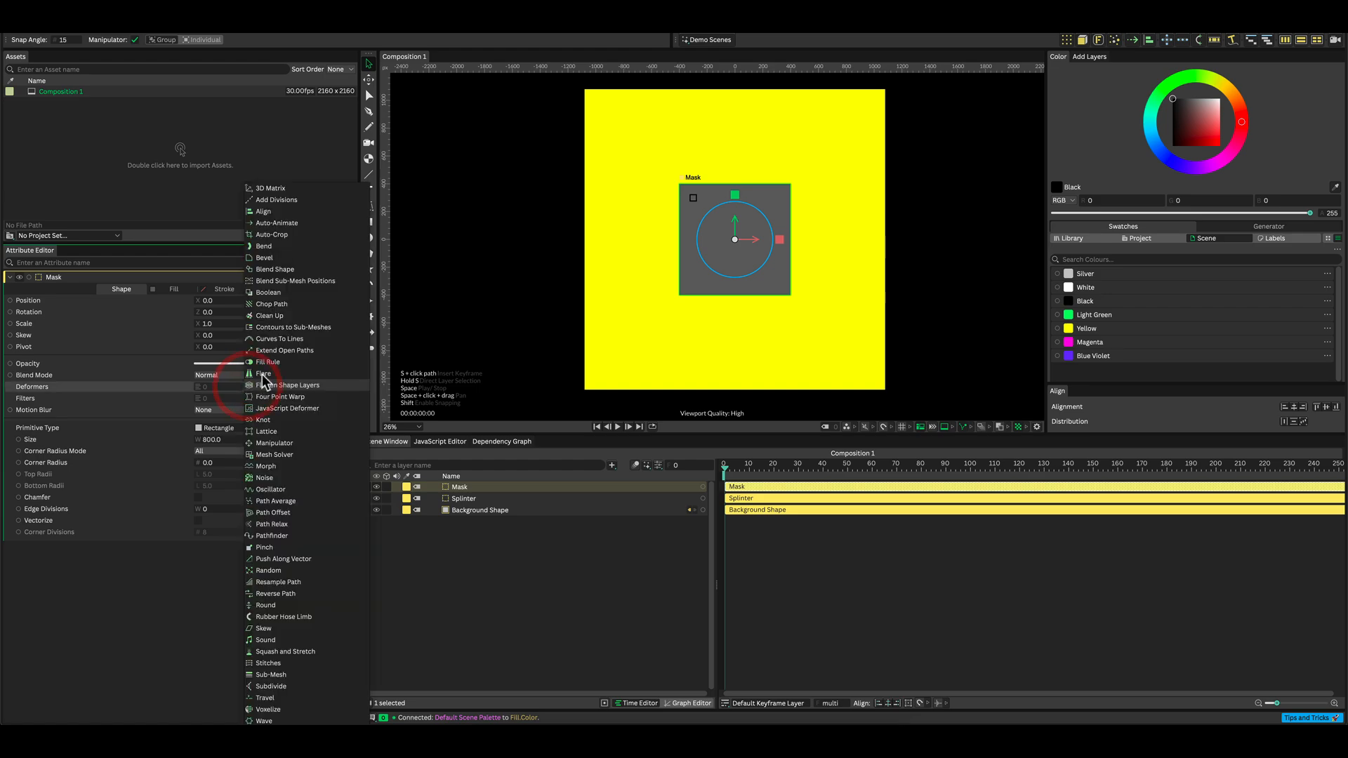
click(271, 212)
drag(490, 483, 489, 500)
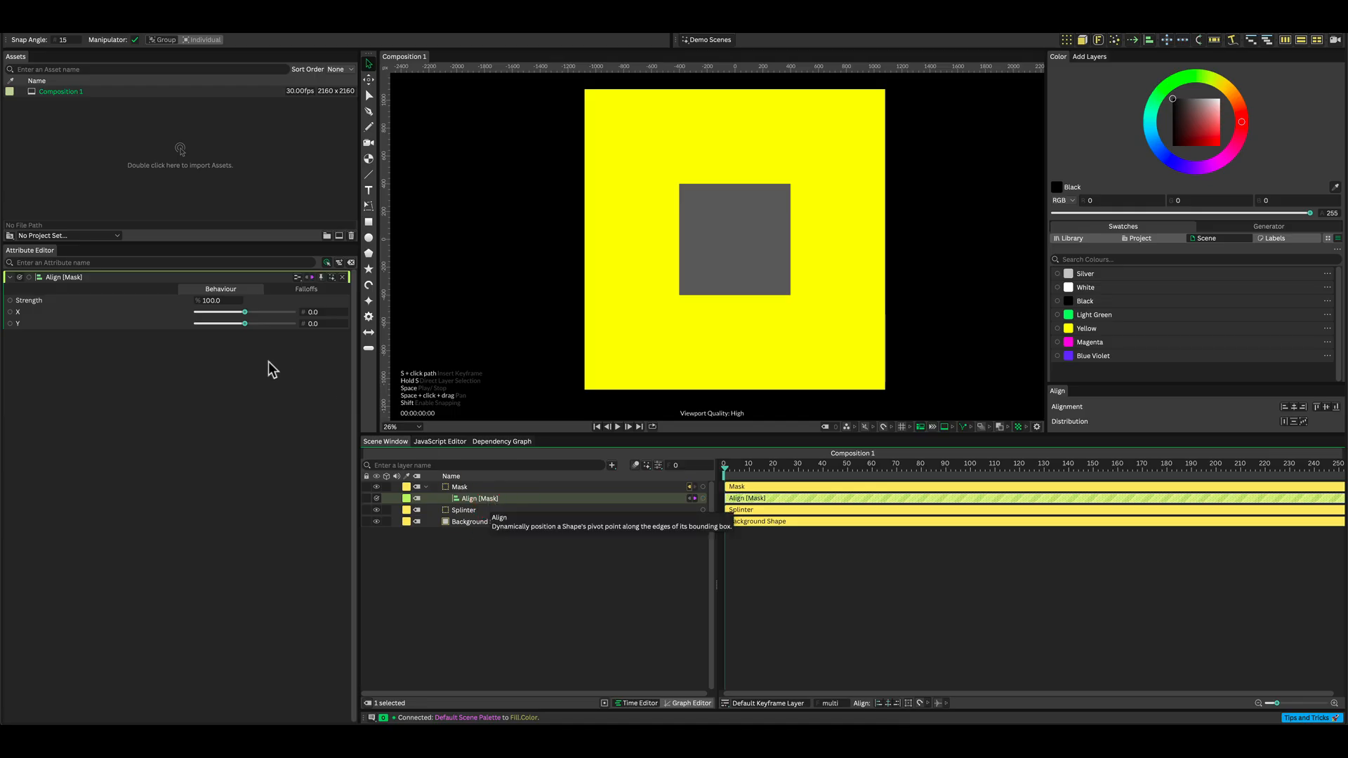
drag(243, 323, 166, 323)
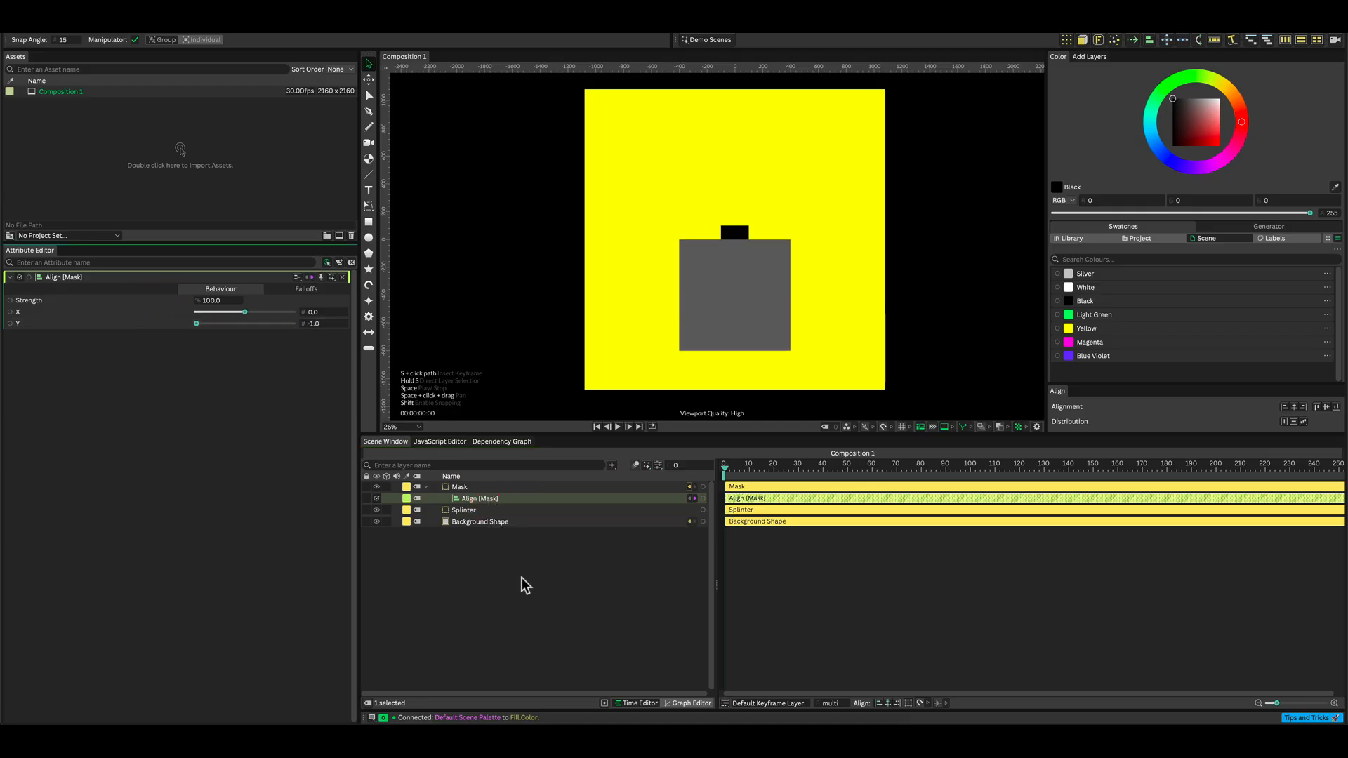
Add an Oscillator behaviour to the Mask's Rotation attribute.
click(463, 486)
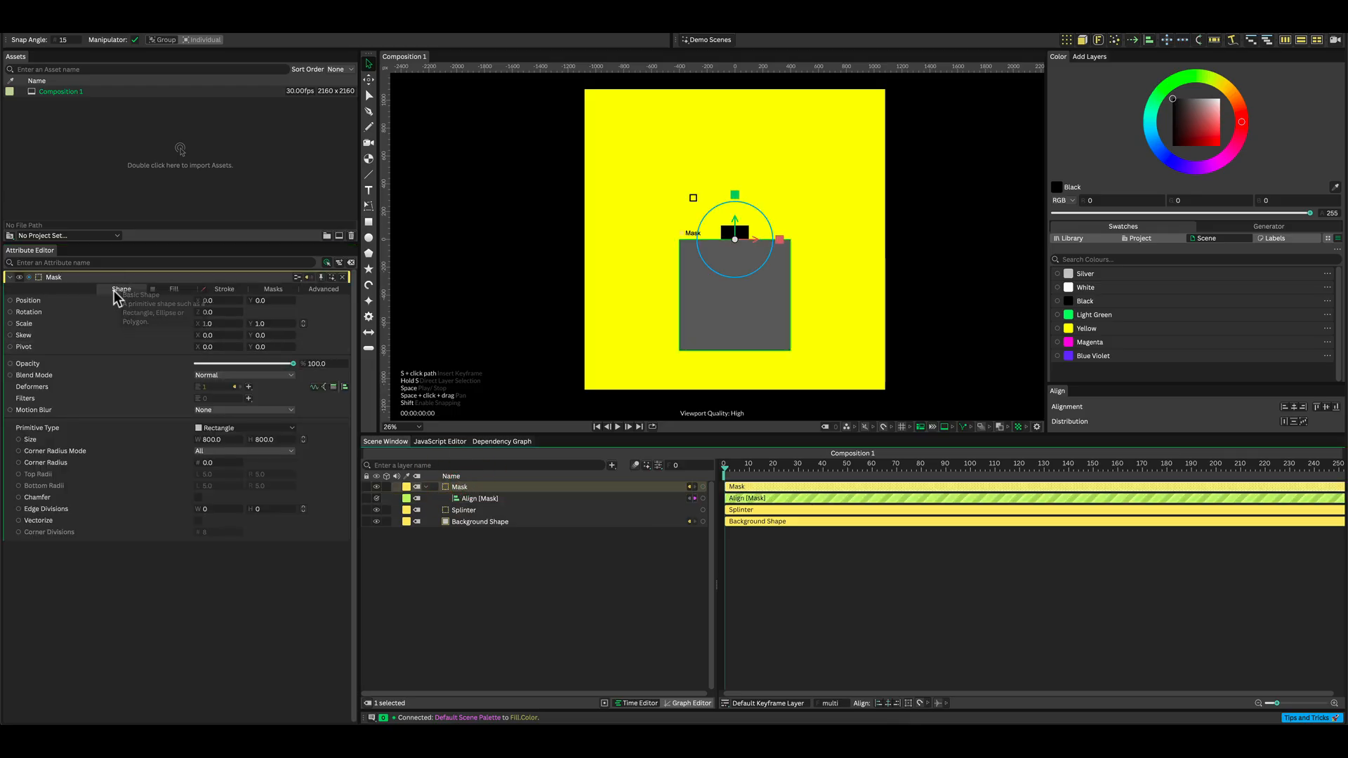
right_click(89, 313)
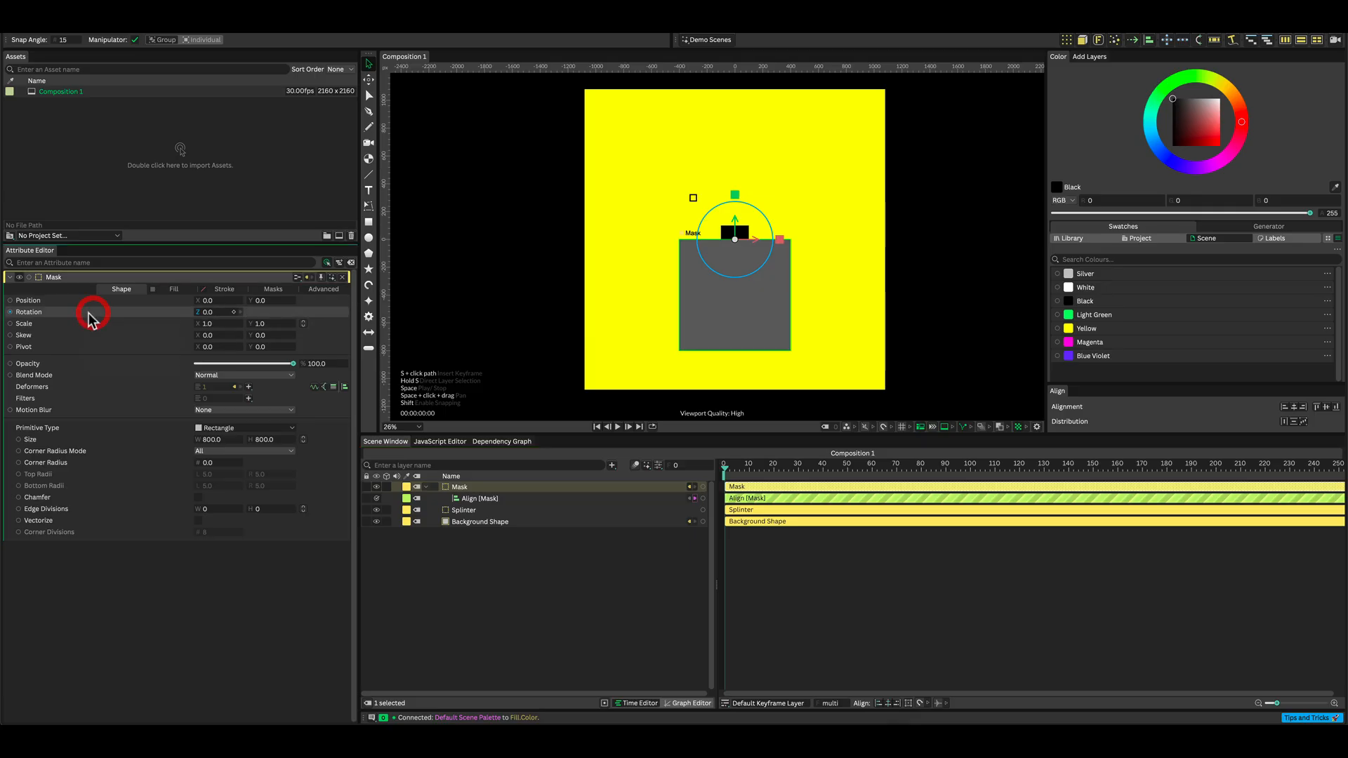
mouse_move(151, 433)
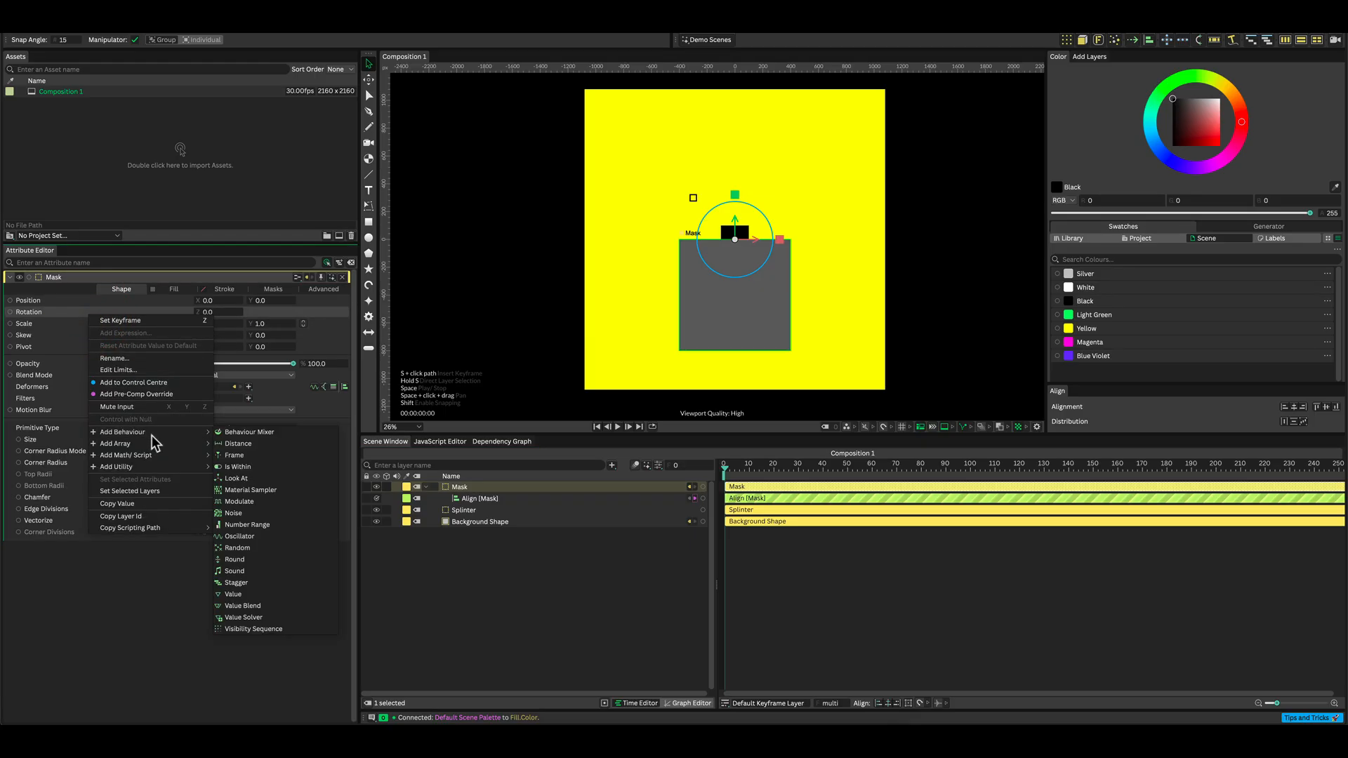
click(259, 538)
Set the Oscillator's Minimum to -360, Maximum to 0 and Stagger to 0.
drag(487, 484, 481, 496)
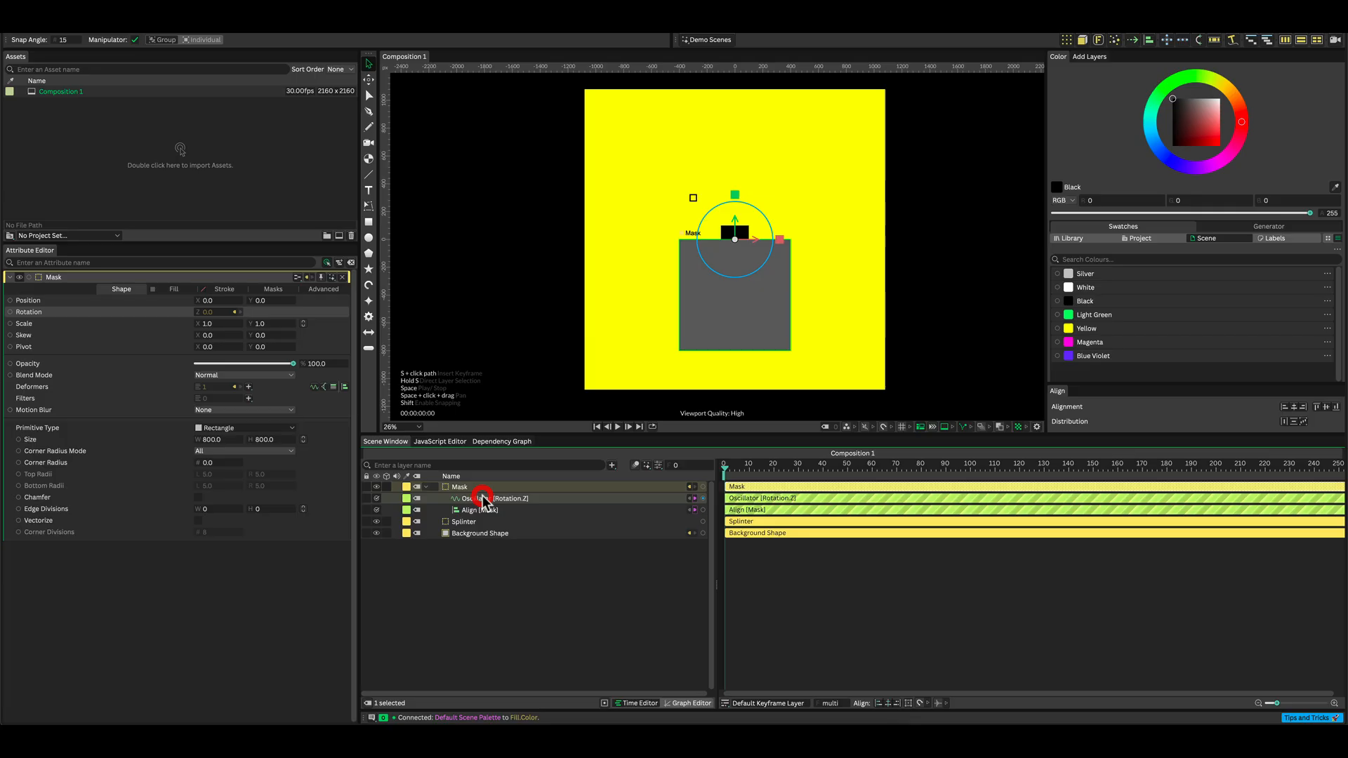
click(220, 407)
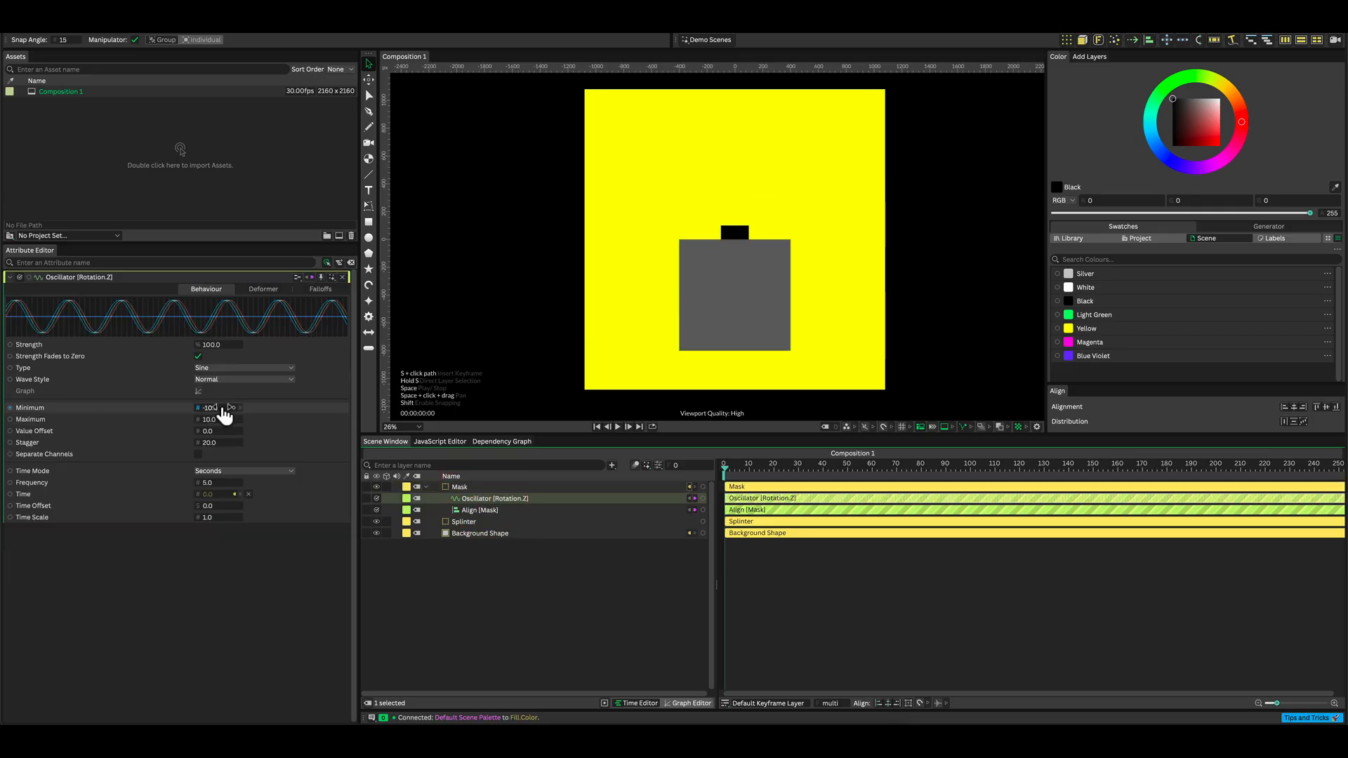
text(-360)
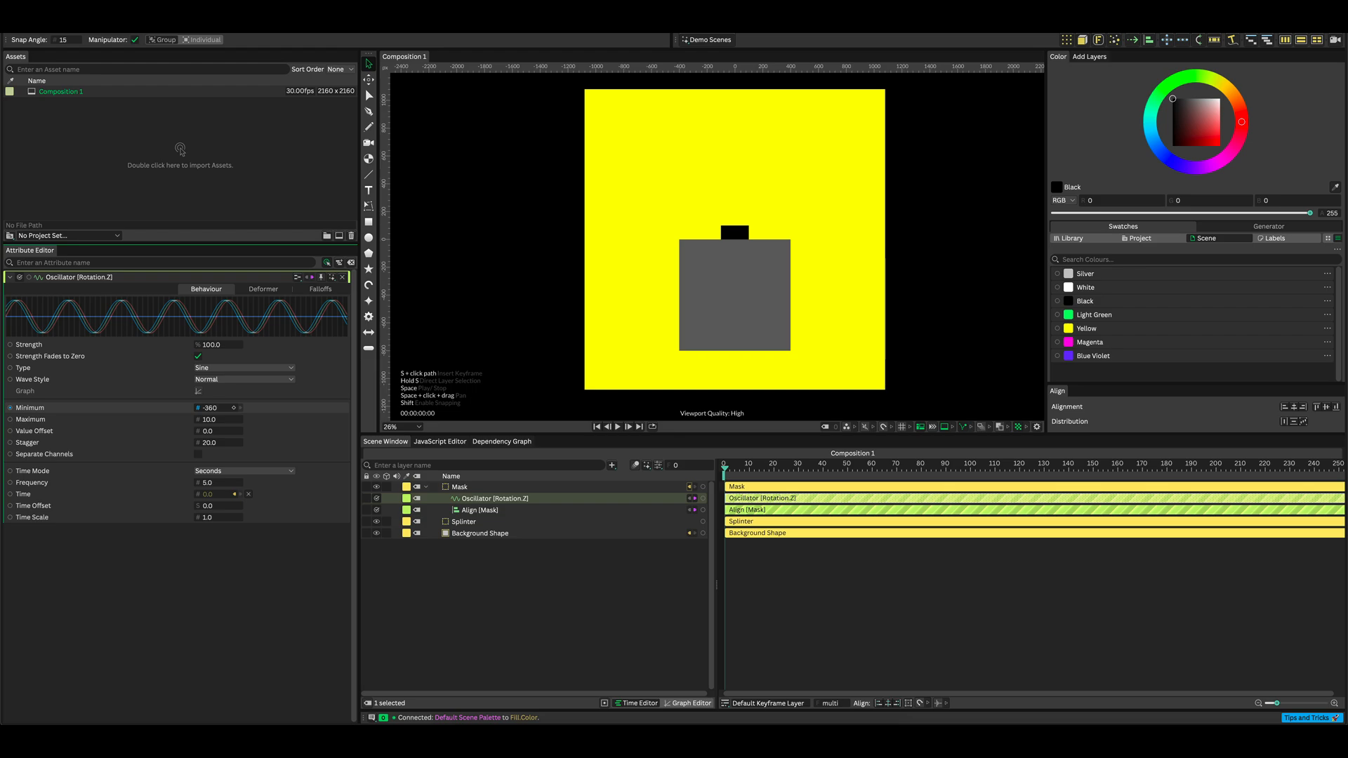
click(210, 419)
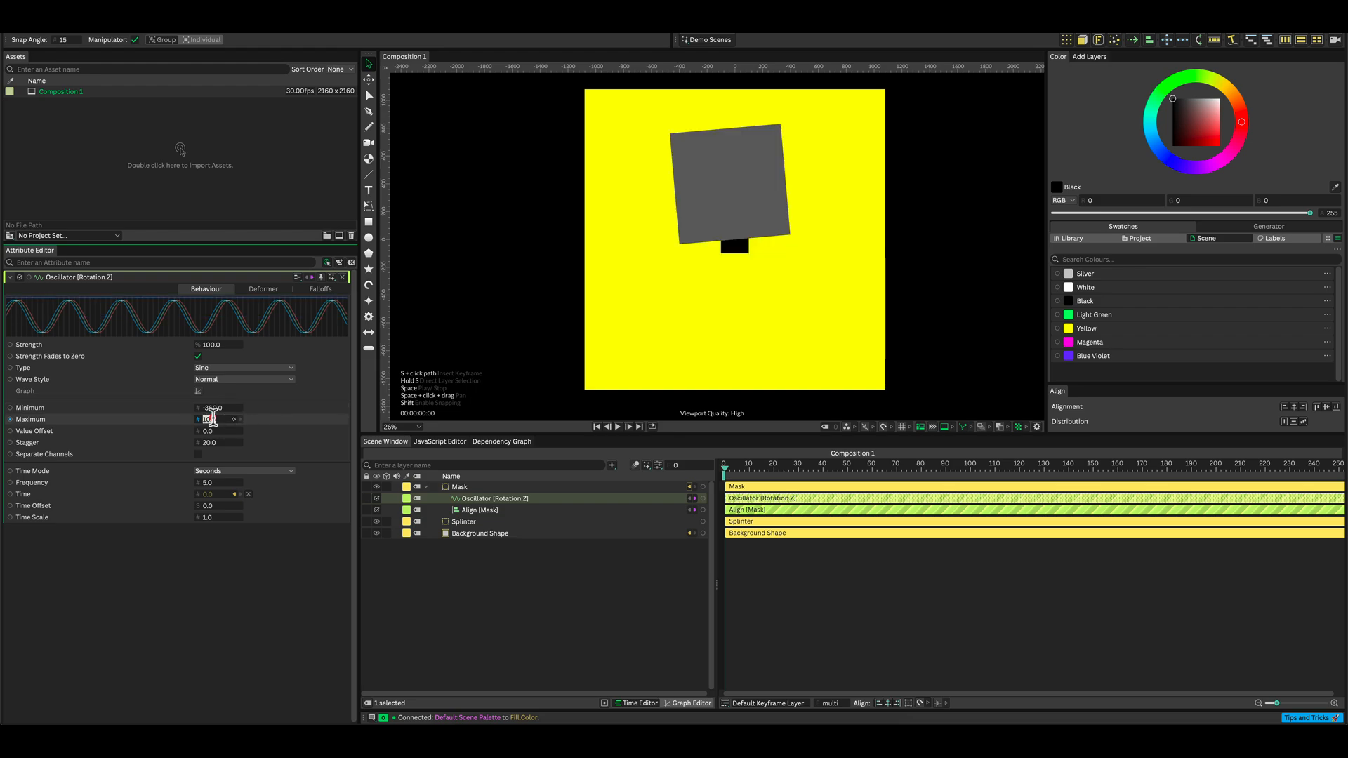
text(0)
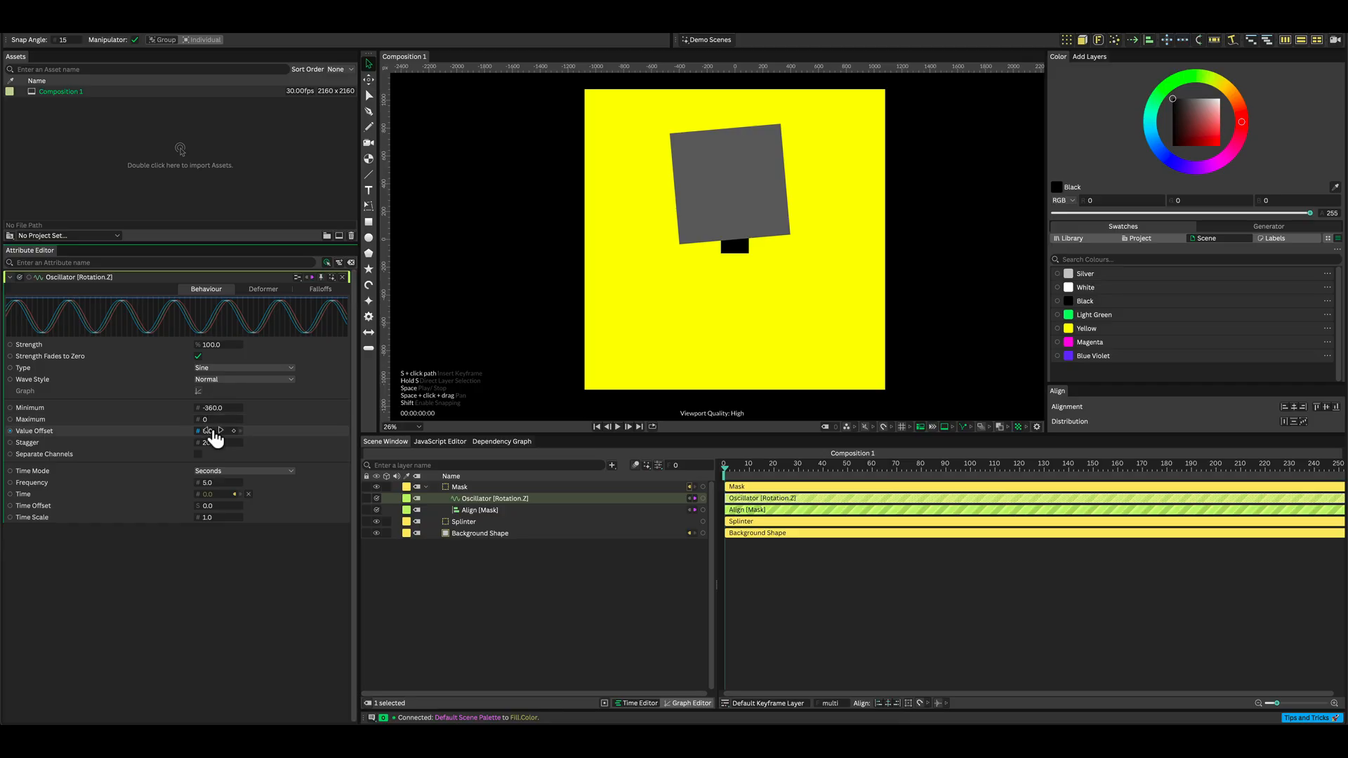
click(210, 442)
text(0)
key(Return)
Switch the Oscillator's Time Mode to Minutes (BPM) and set its Frequency to 7.5.
click(234, 472)
click(237, 488)
click(224, 483)
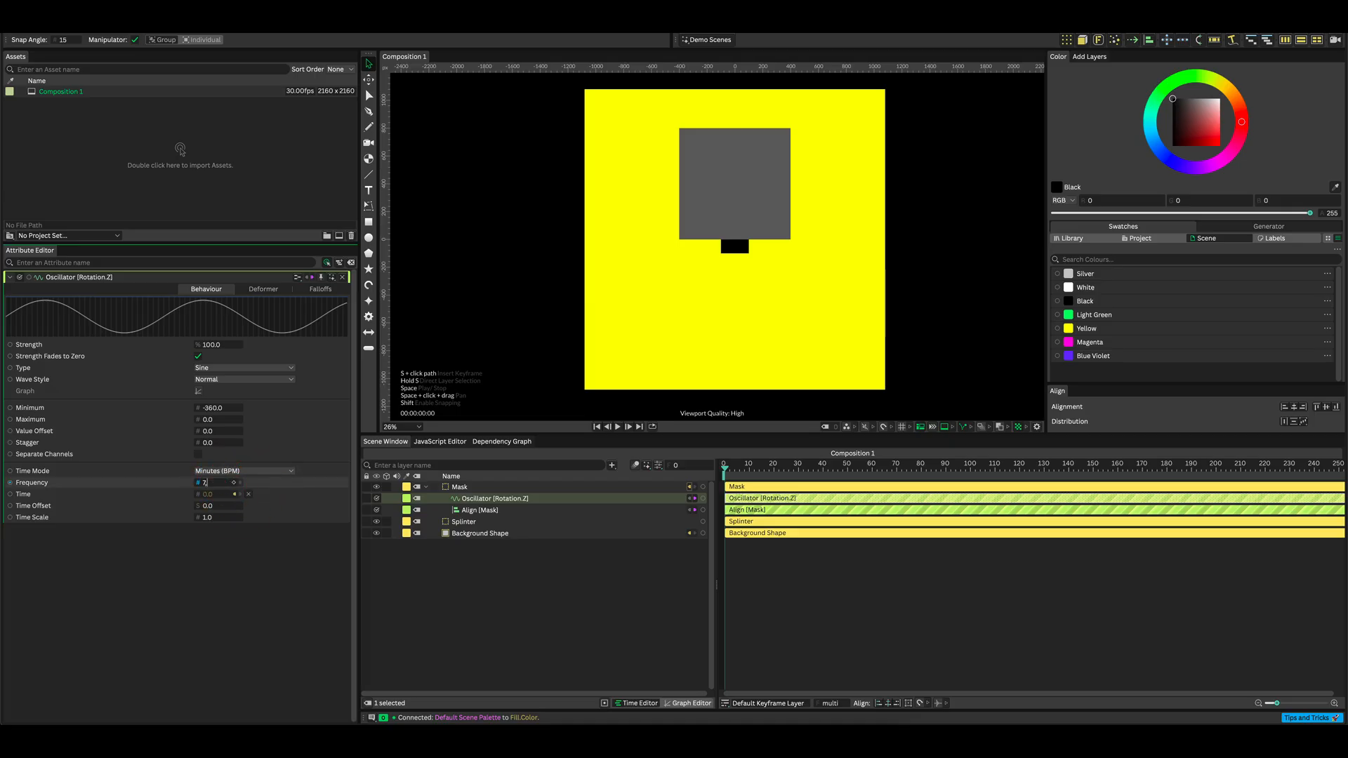
text(7.5)
key(Return)
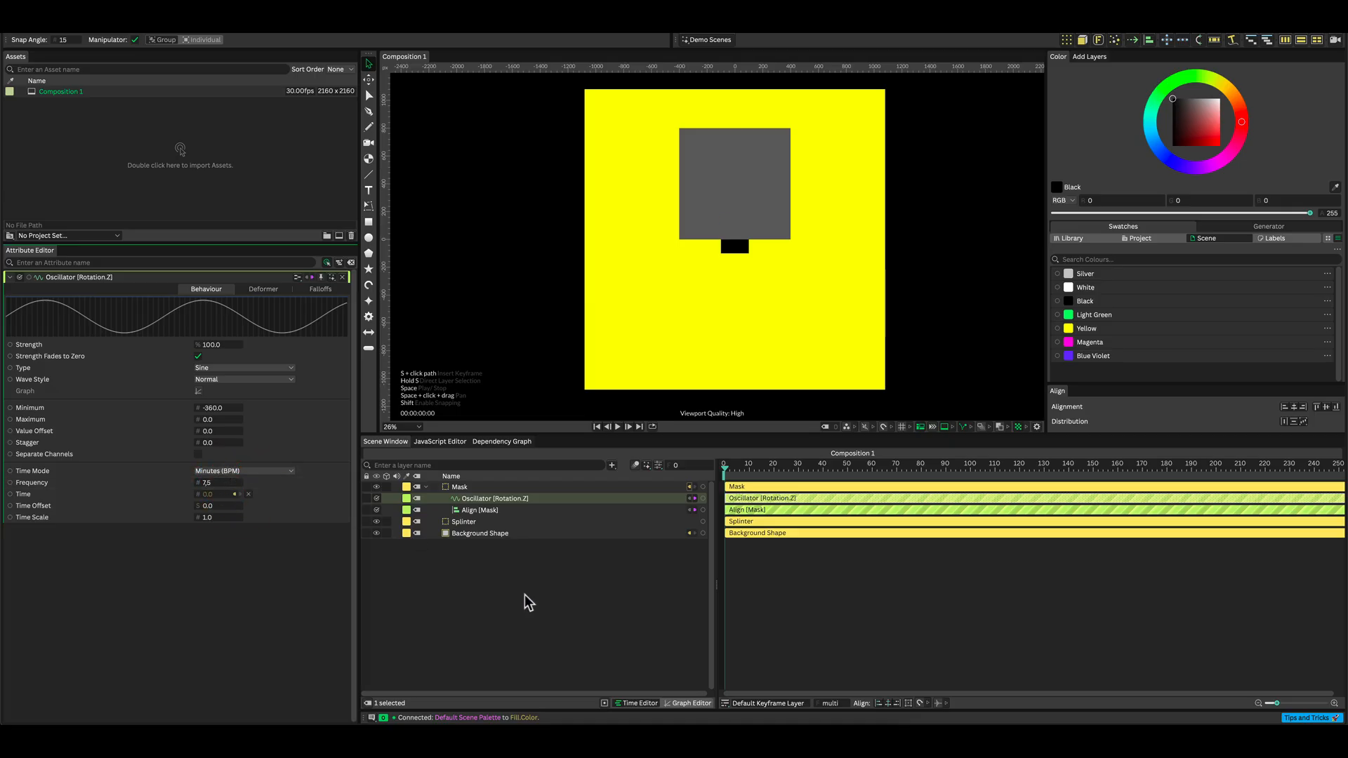
Play the animation to preview the Mask's rotation, then return to frame 0.
click(527, 593)
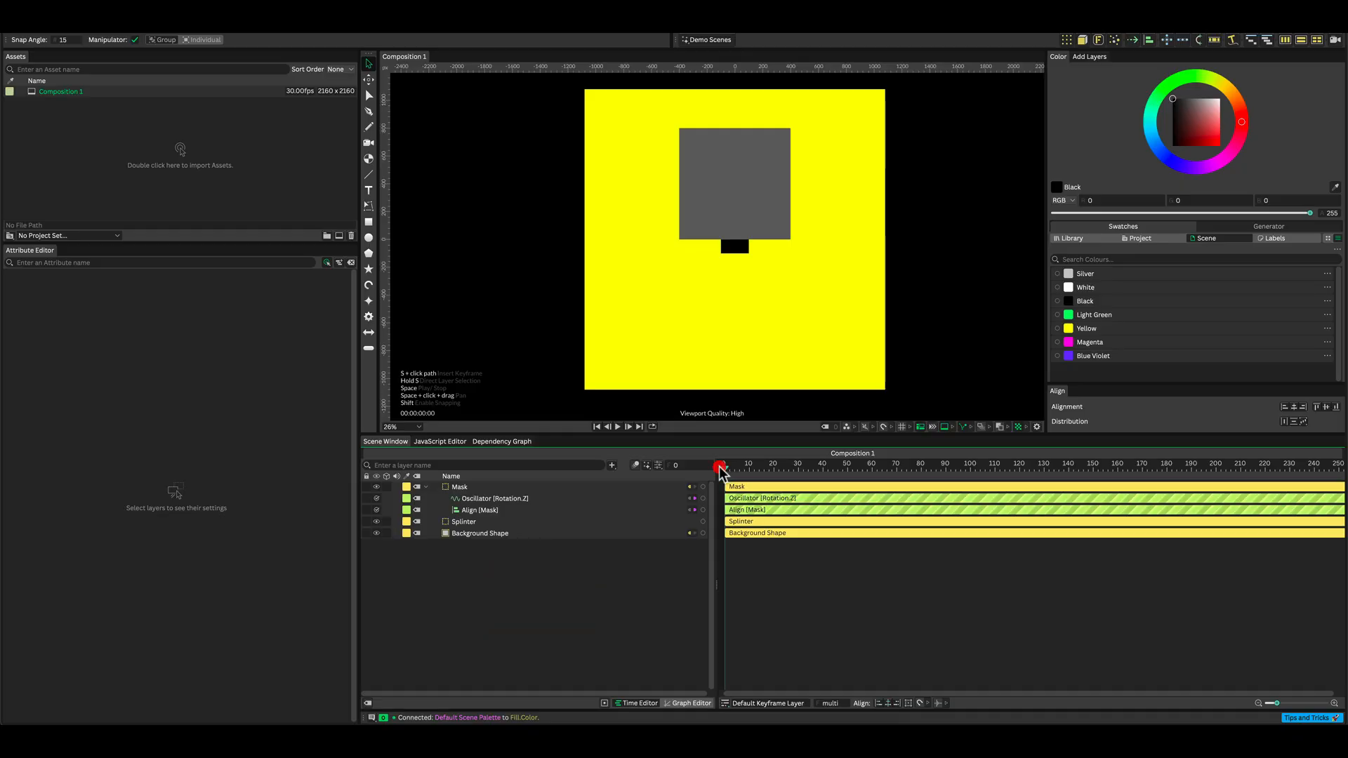
key(space)
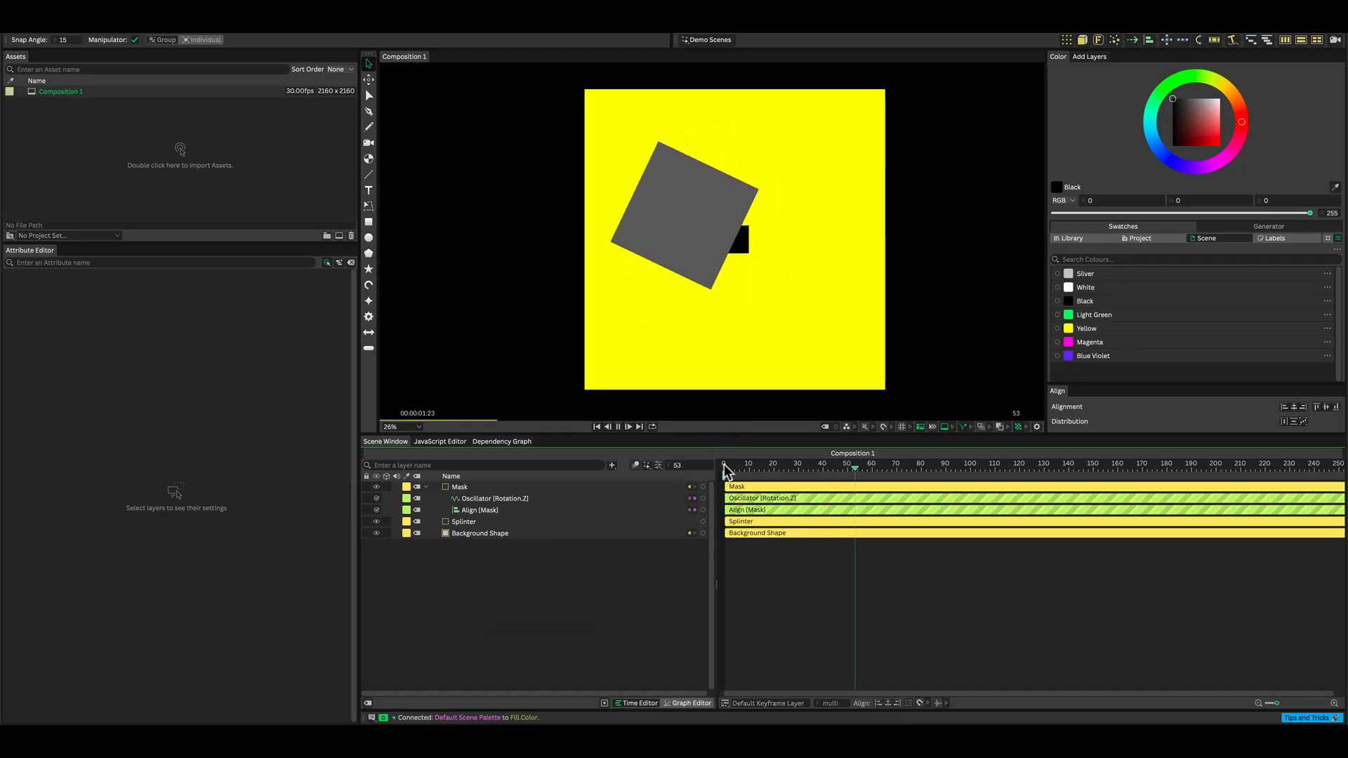
key(space)
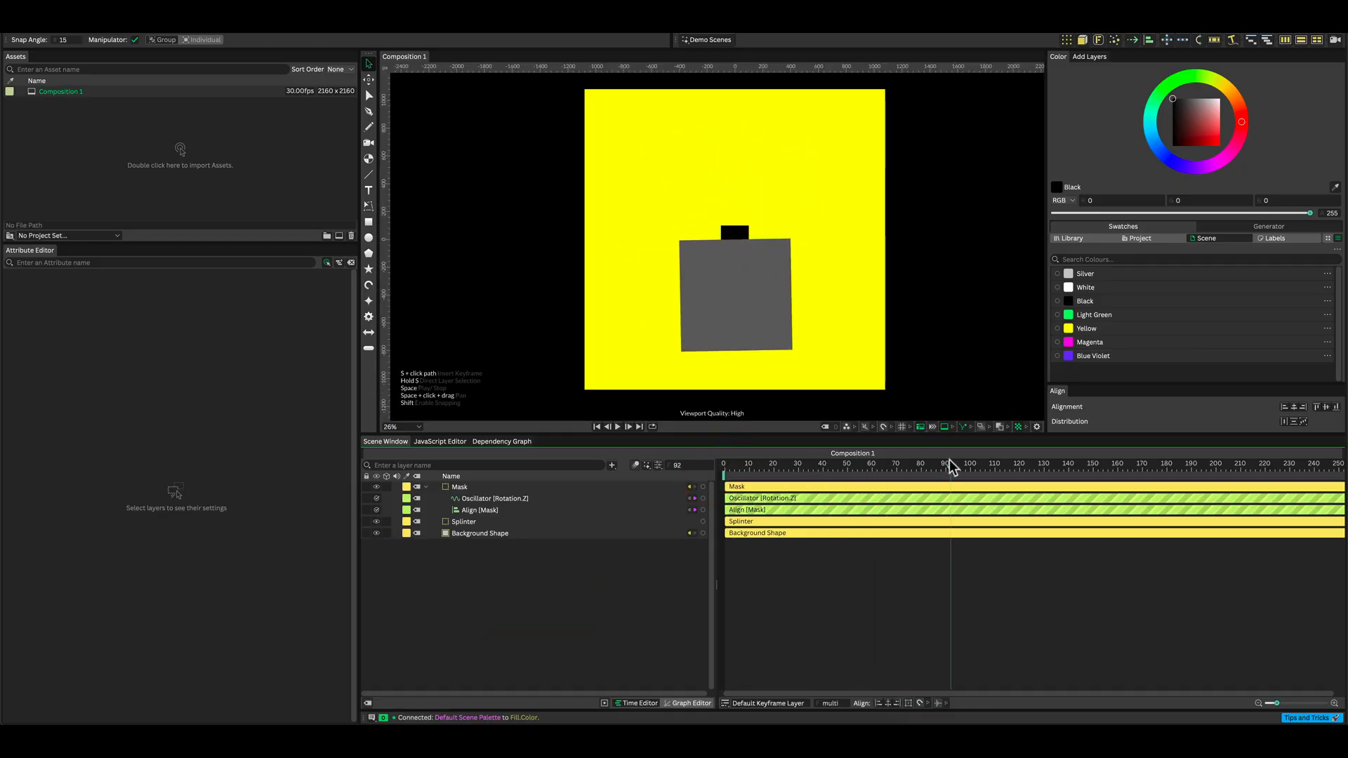
drag(953, 465, 723, 467)
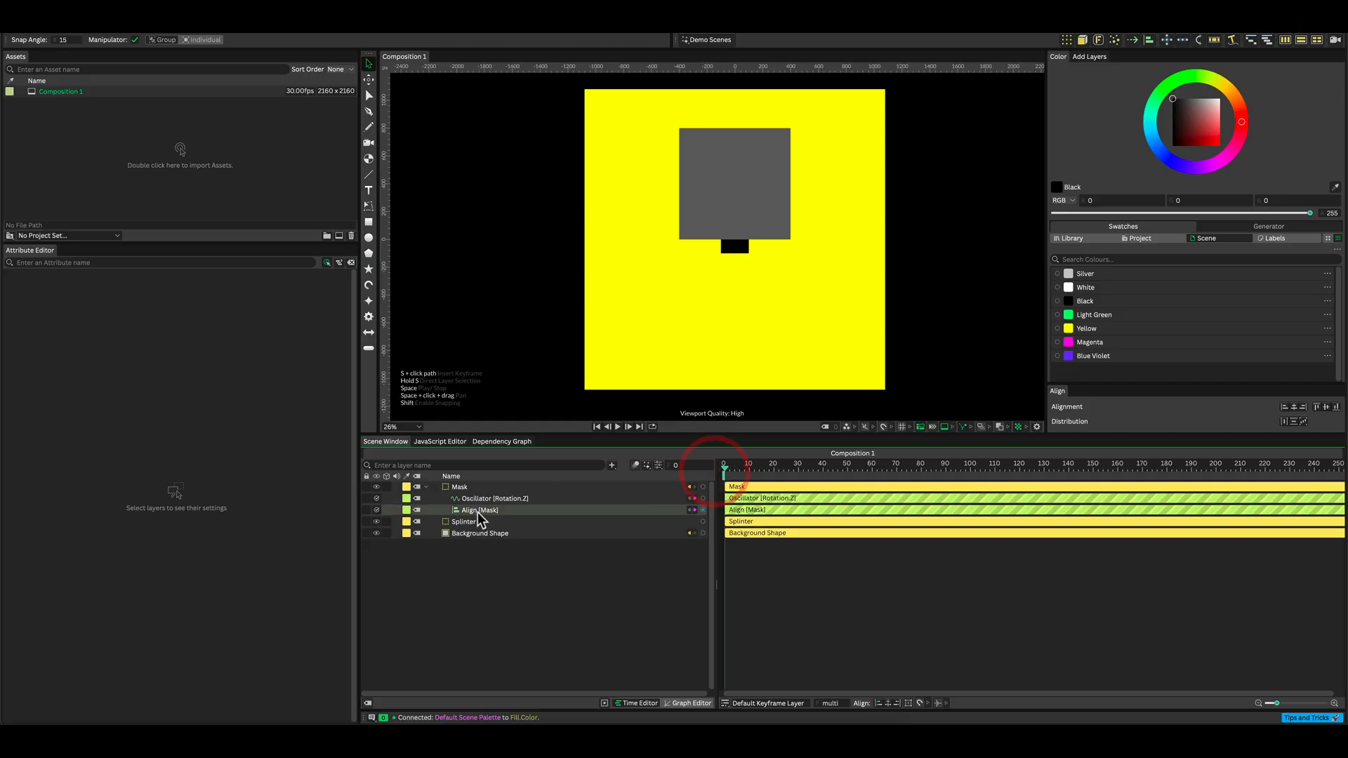
Move the Splinter layer above Mask and add the Mask layer as Splinter's clipping mask.
drag(464, 521, 467, 484)
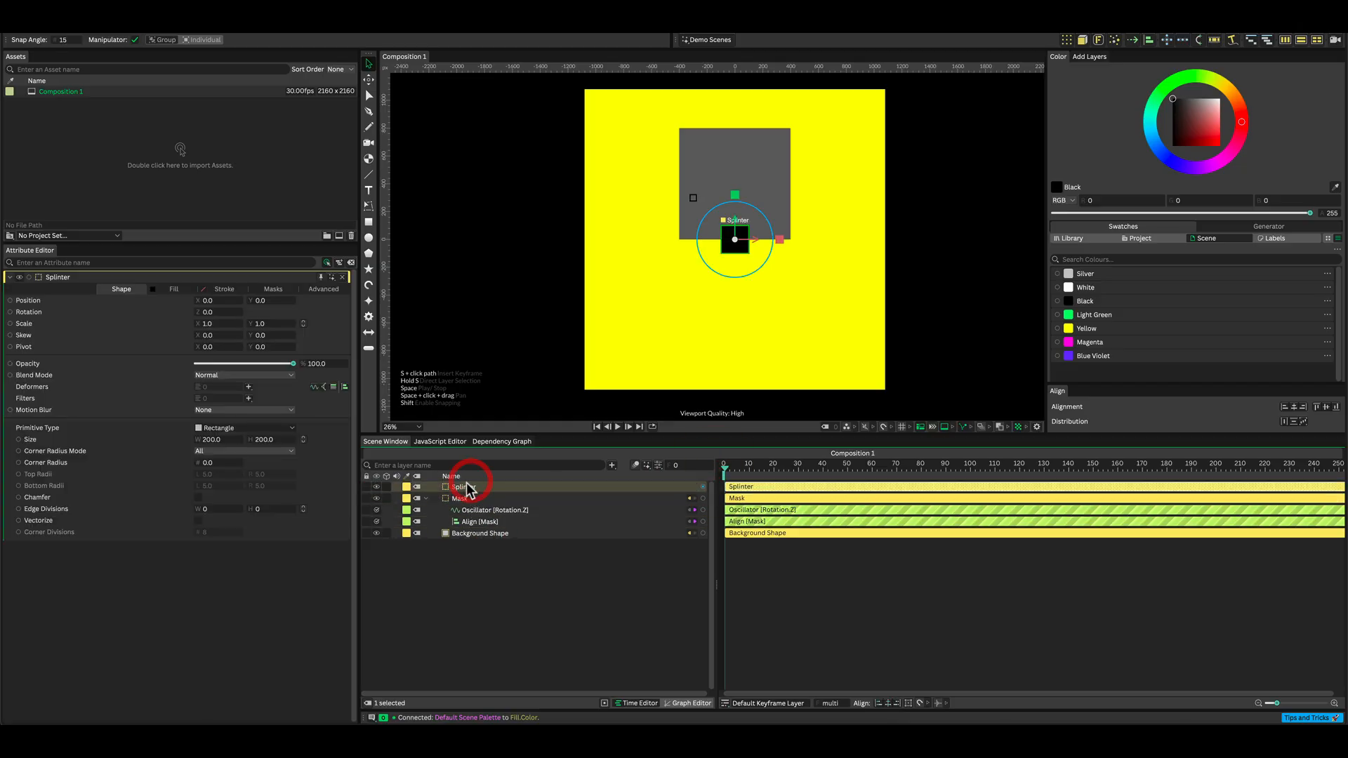
click(277, 288)
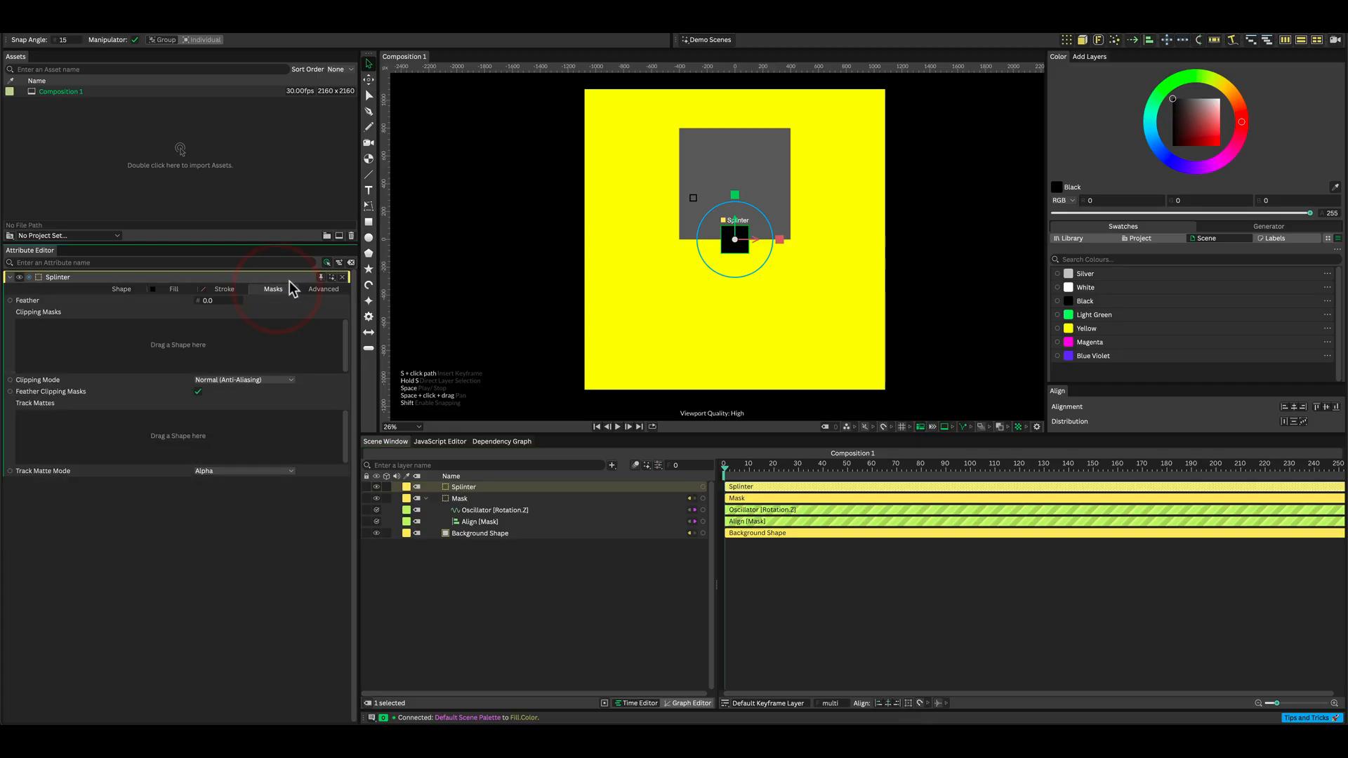
drag(460, 498, 259, 342)
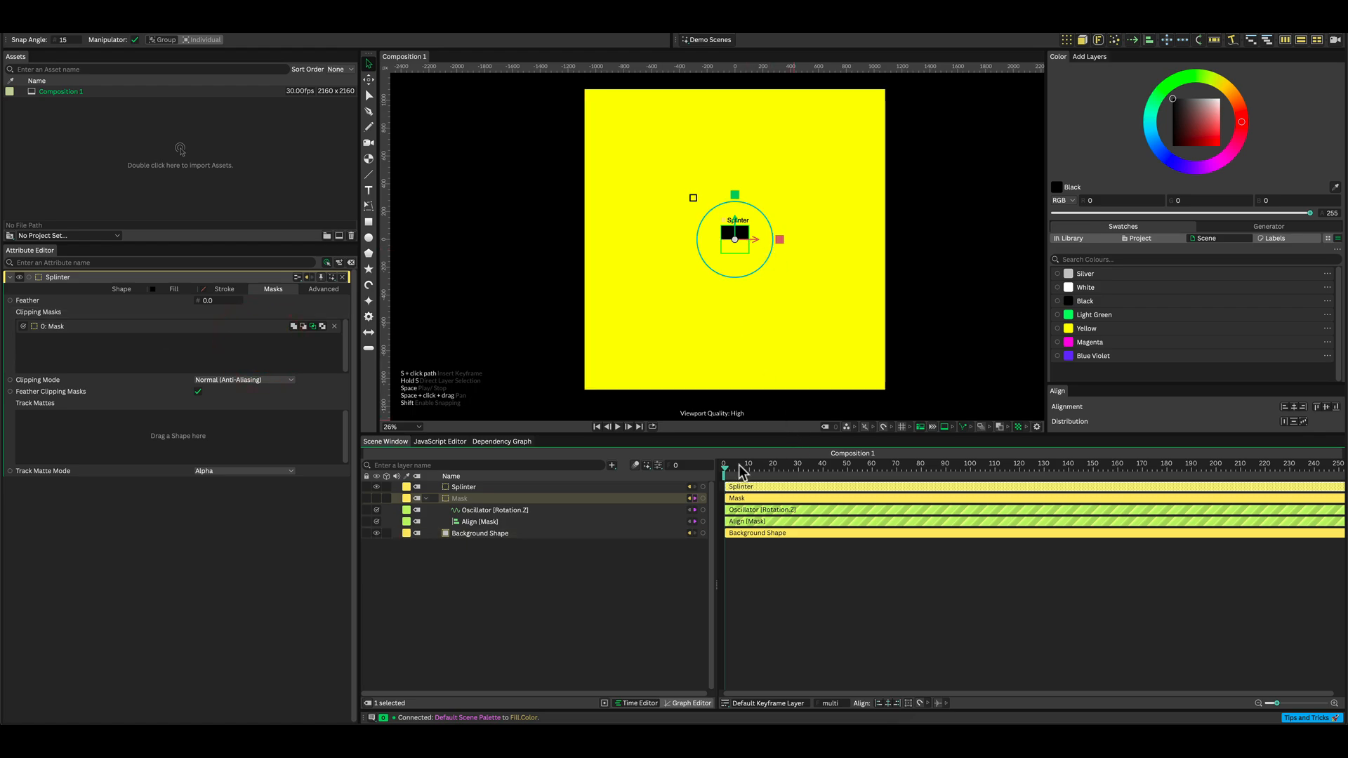
Play the animation to preview the clipped Splinter, then return to frame 0.
click(786, 580)
key(space)
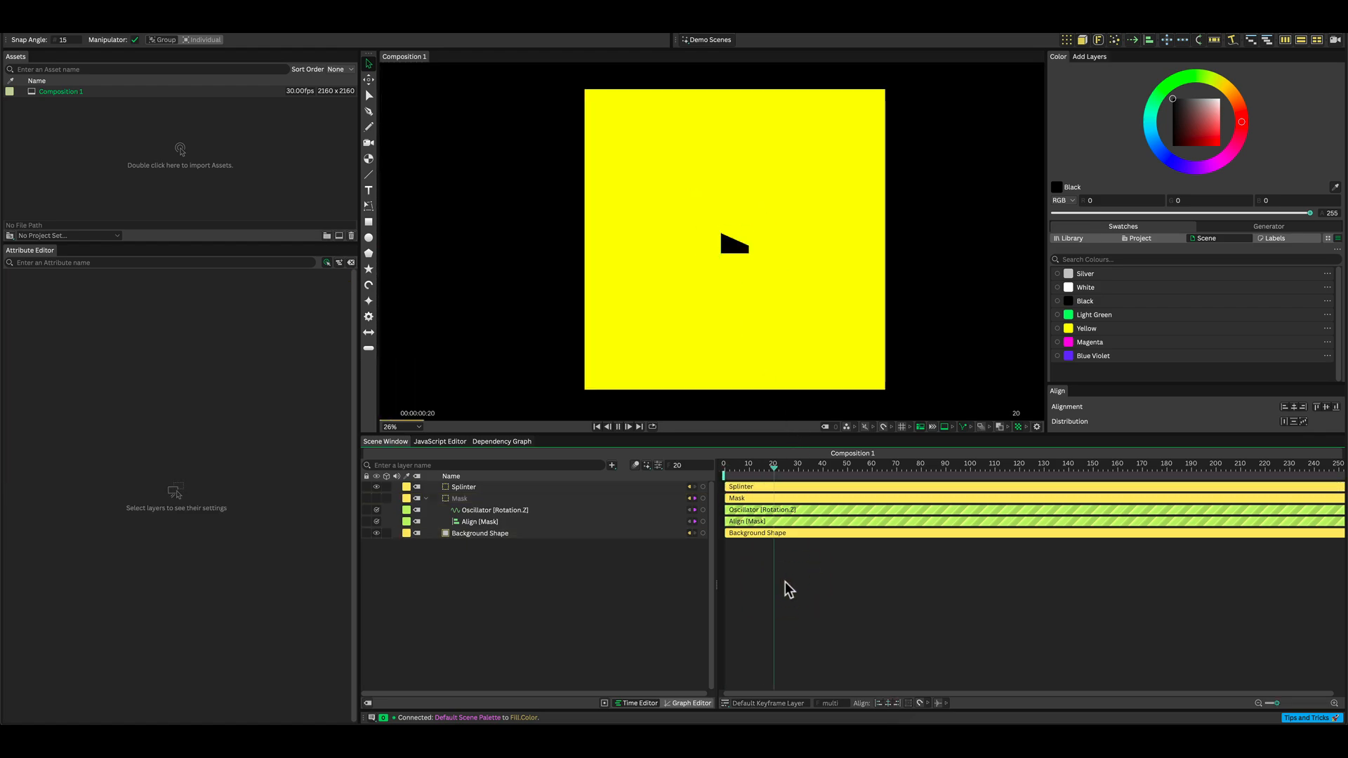
drag(883, 466, 692, 460)
Create a Duplicator from the Splinter layer with a 7 by 7 grid sized 1600 by 1600.
click(463, 487)
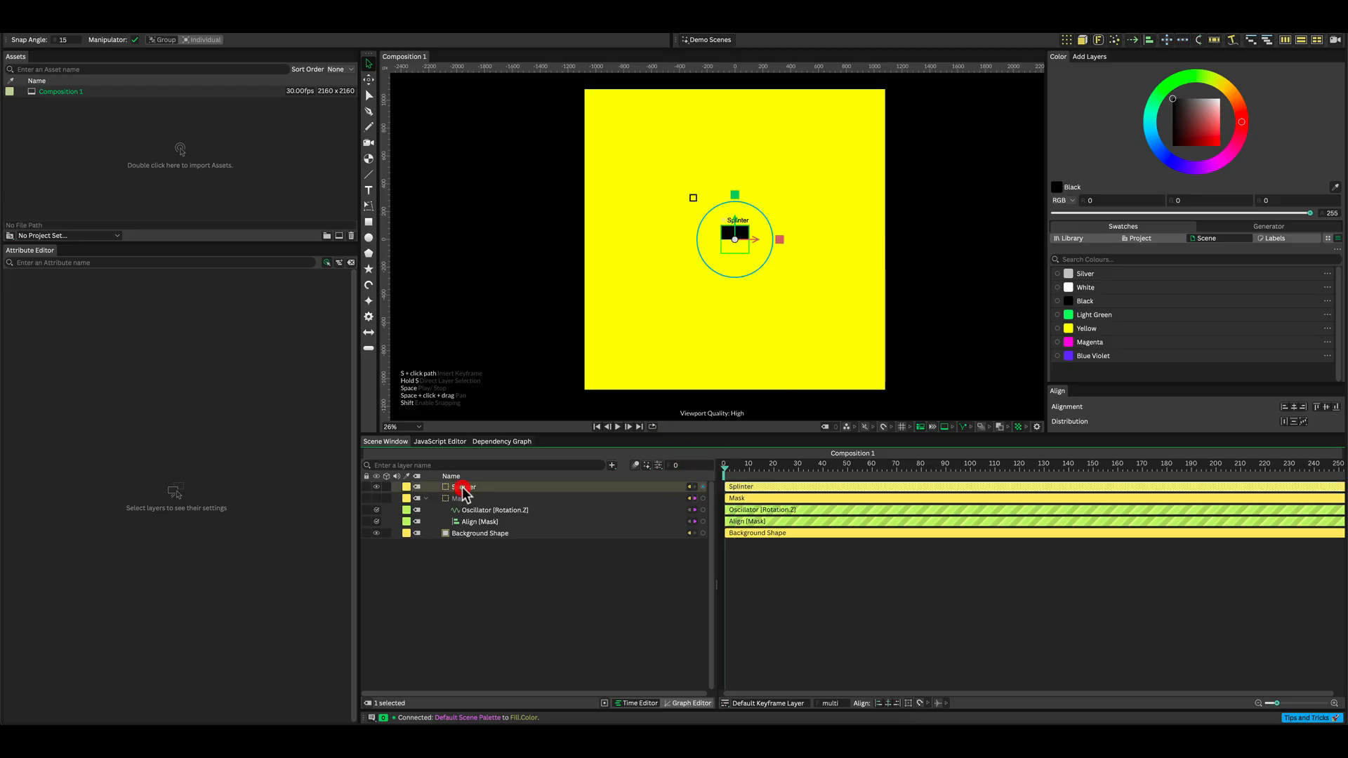
click(1067, 40)
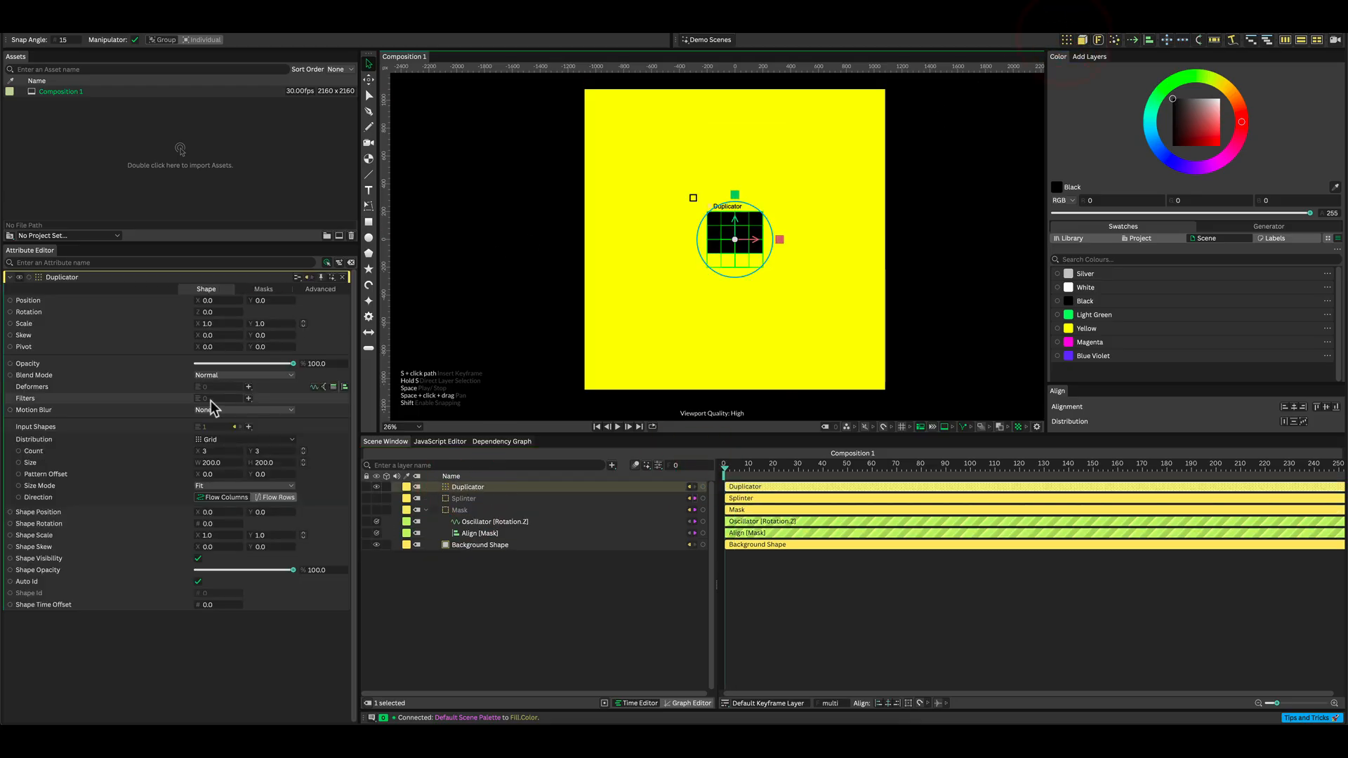
click(217, 451)
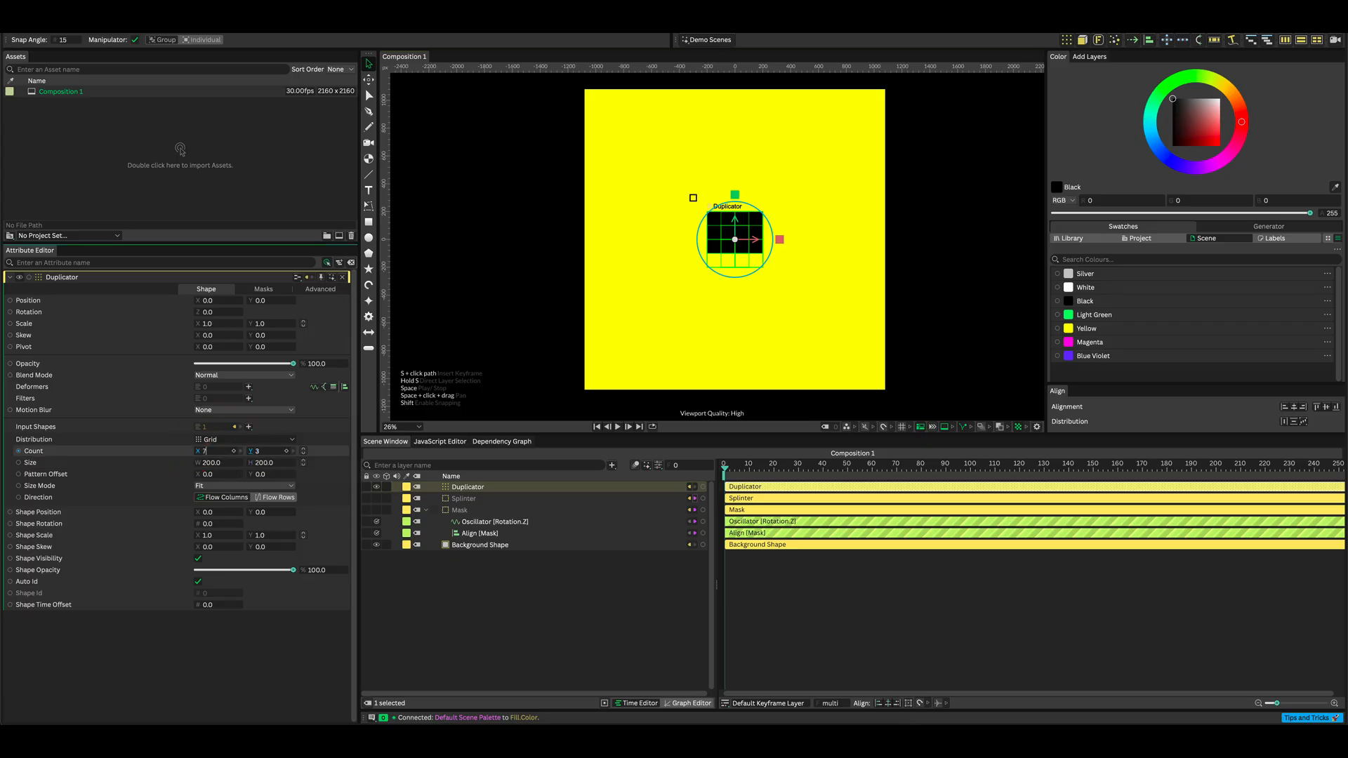
text(7)
key(alt+Return)
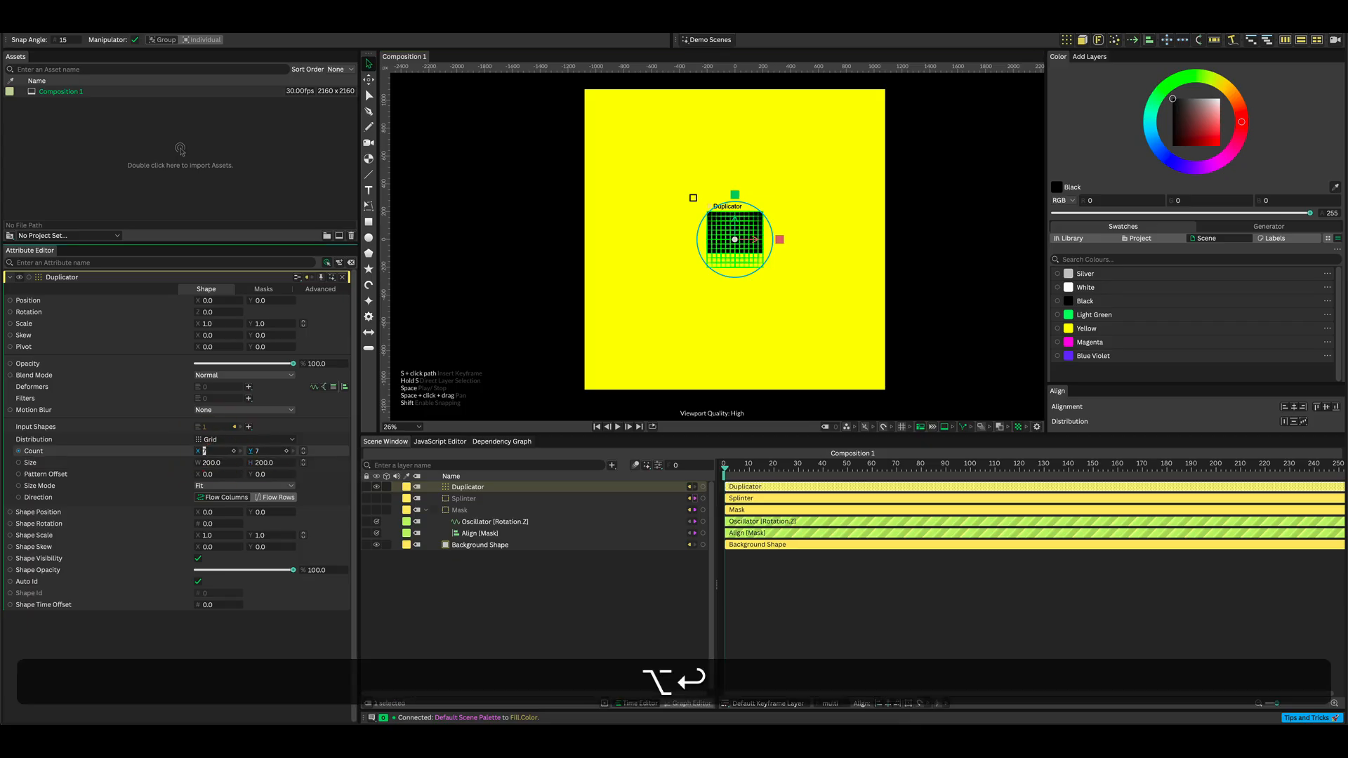
click(216, 464)
key(alt+Return)
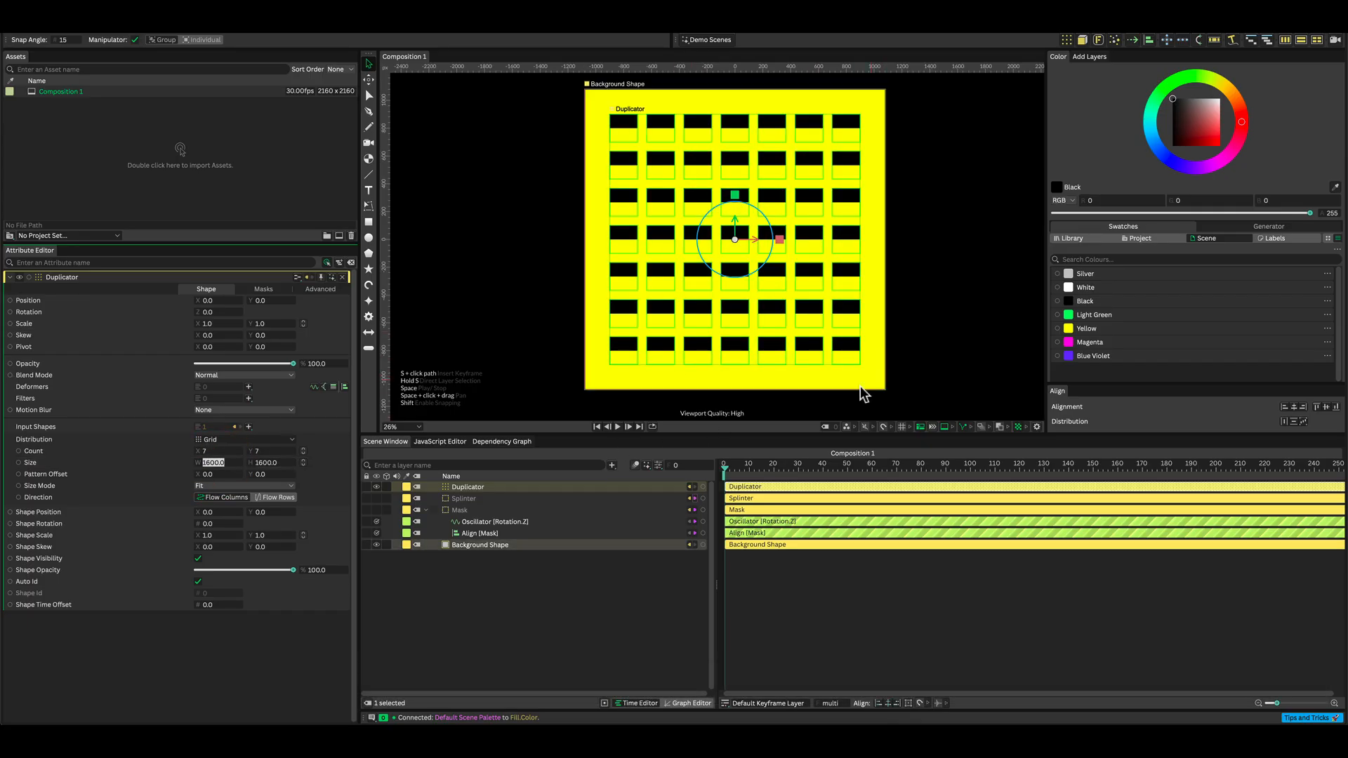
Add a Noise behaviour to the Duplicator's Shape Time Offset attribute.
right_click(99, 603)
mouse_move(150, 504)
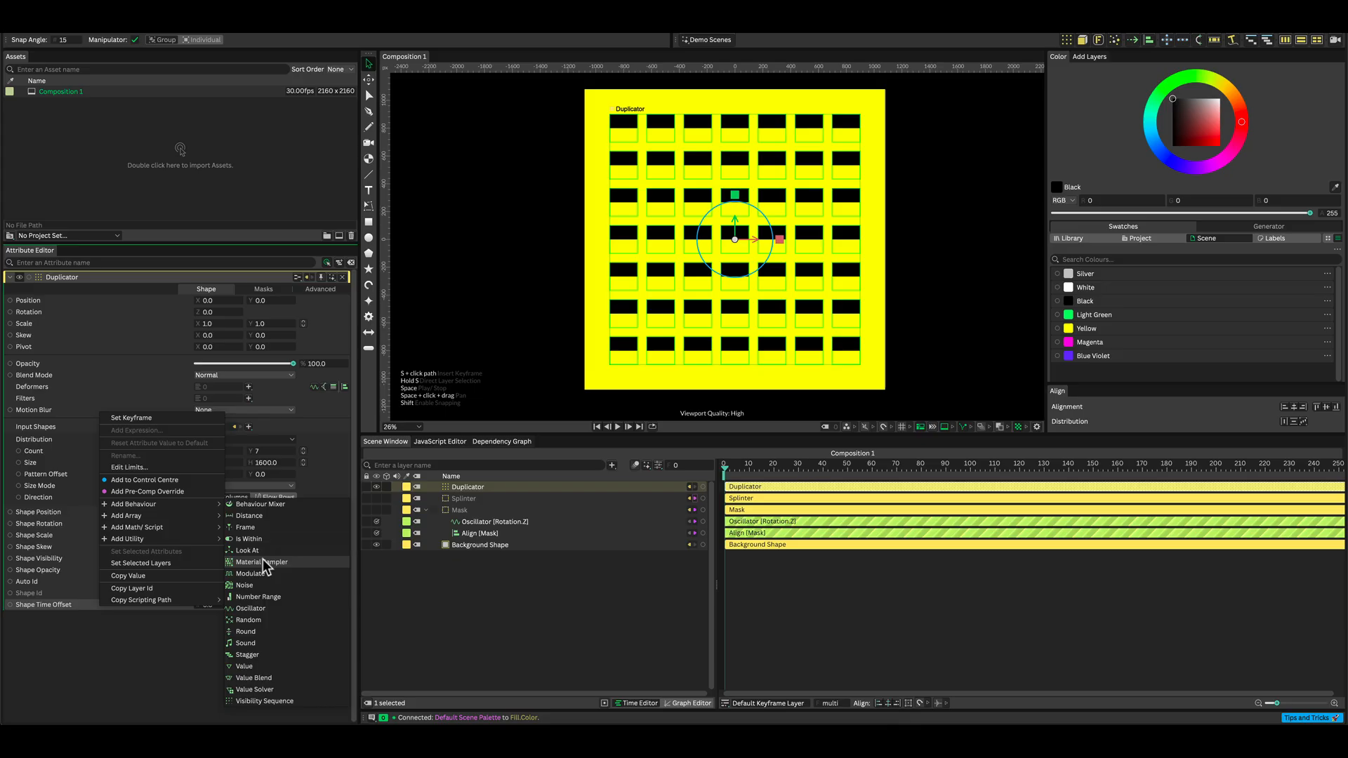
click(254, 583)
mouse_move(488, 490)
mouse_down()
mouse_move(490, 510)
mouse_move(483, 493)
mouse_up()
click(485, 497)
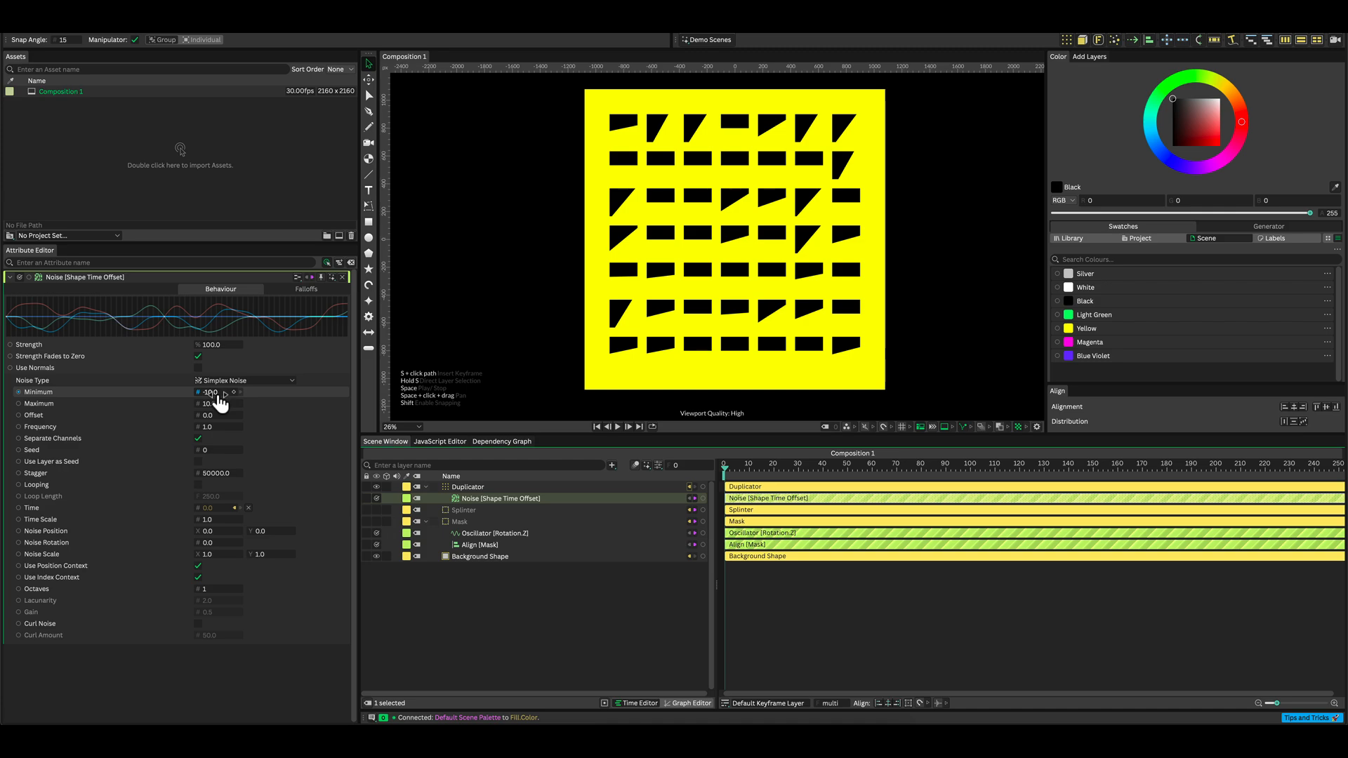
Enable Looping on the Noise behaviour and set its Loop Length to 299.
click(197, 485)
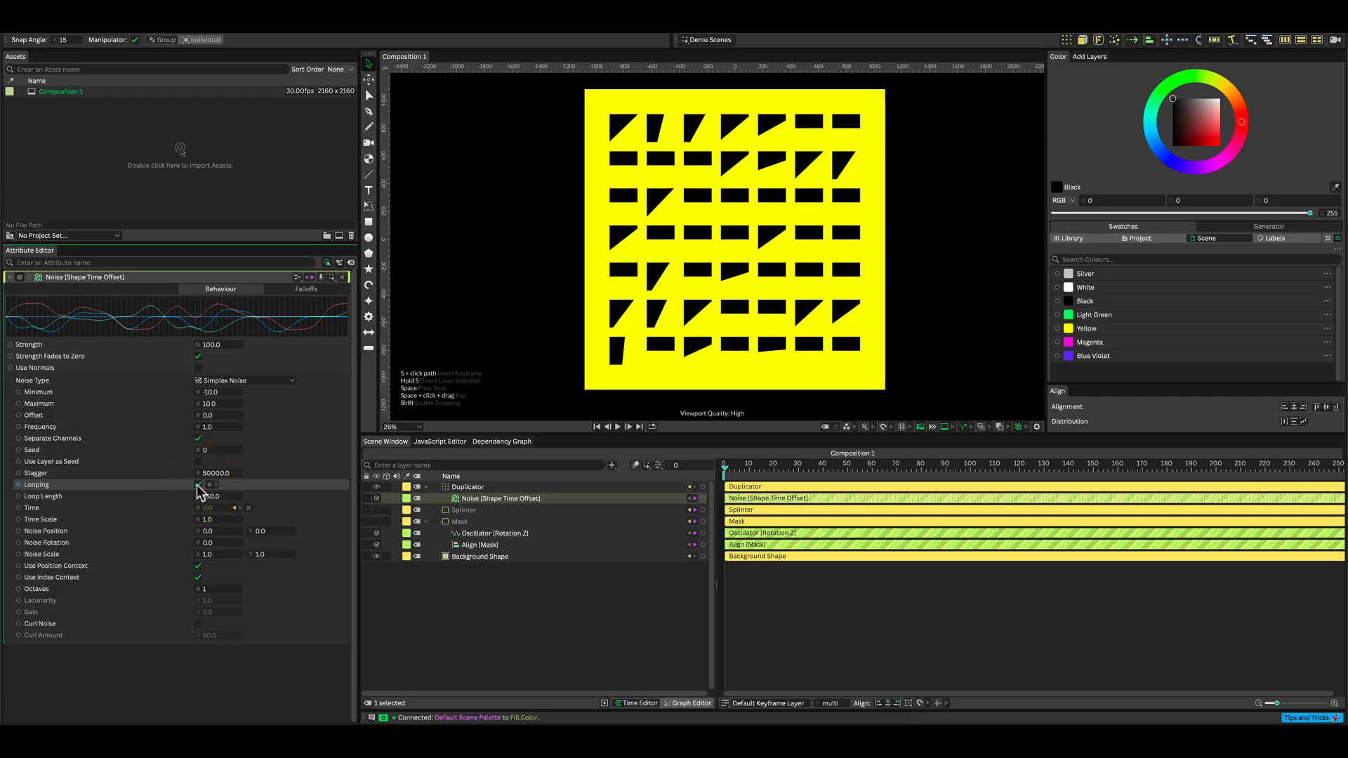
click(216, 497)
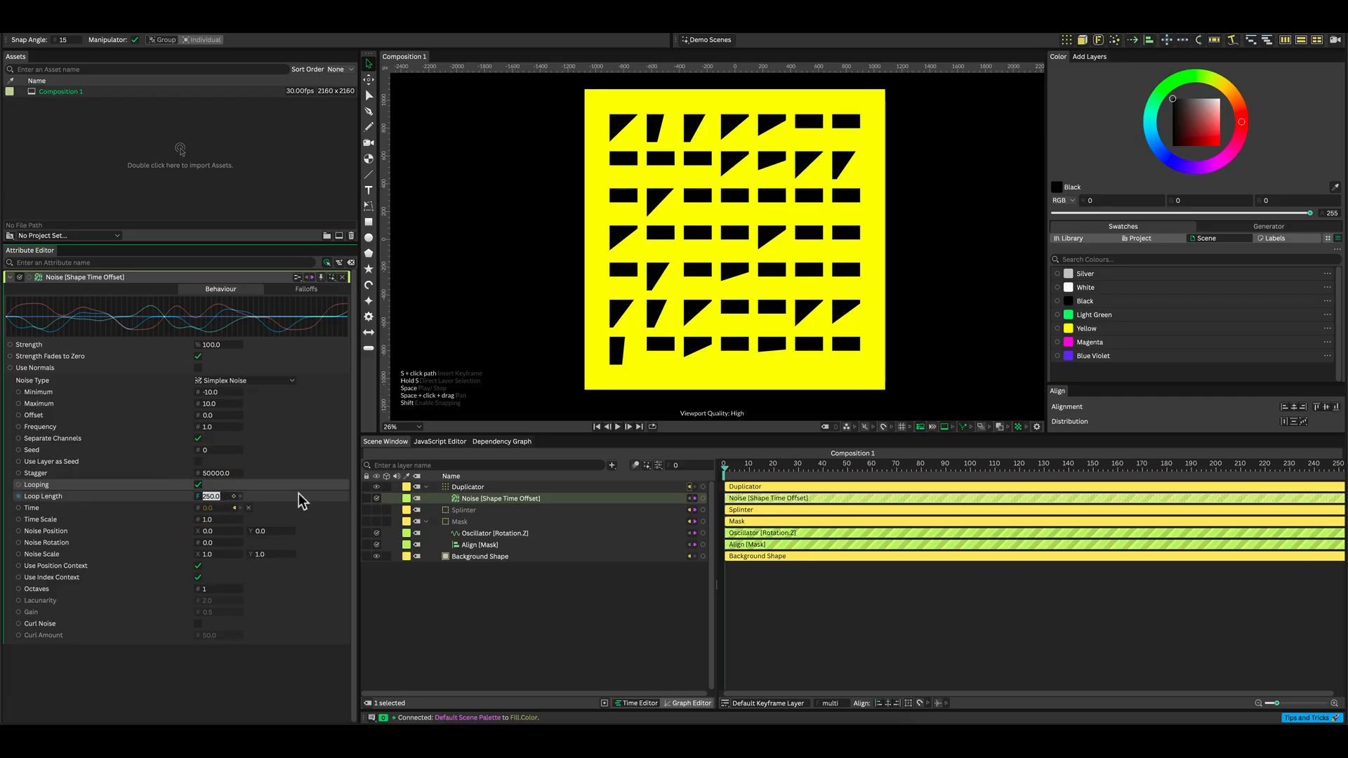
text(299)
key(Return)
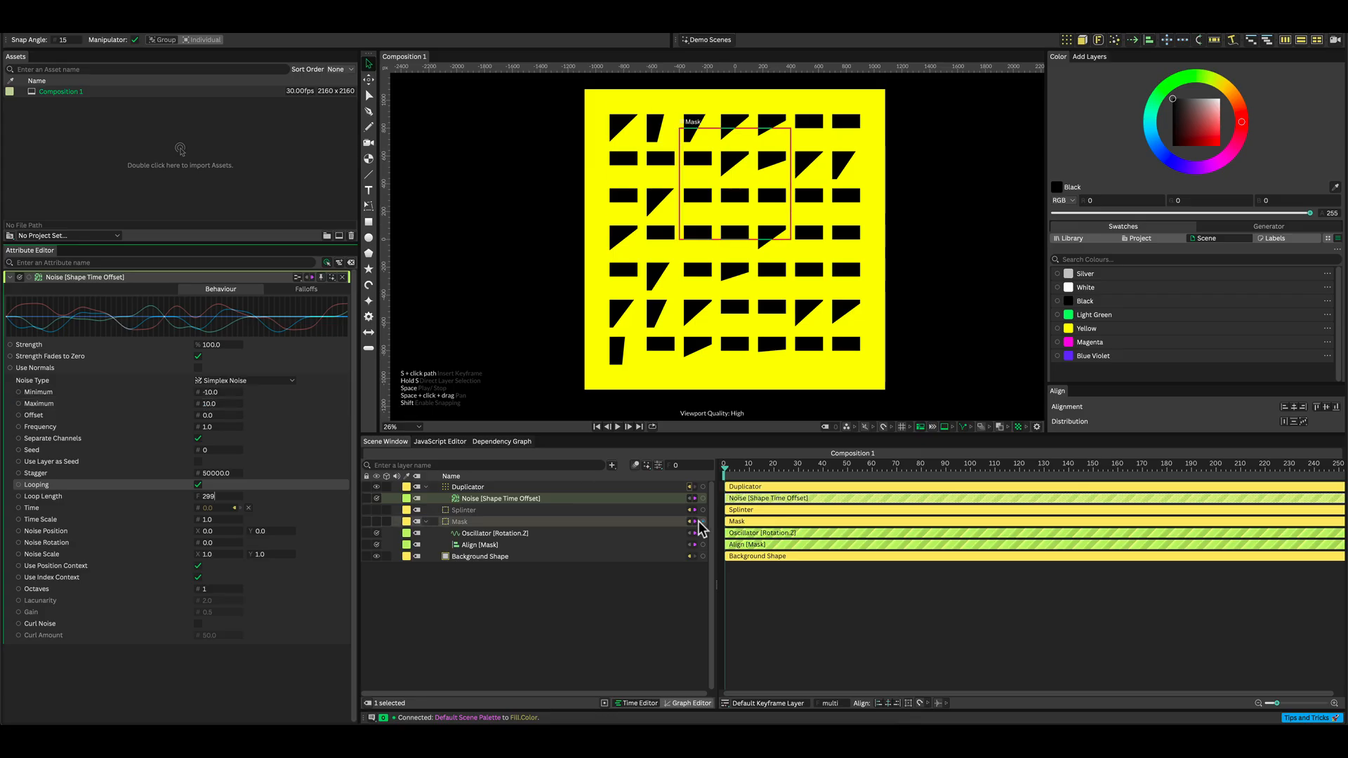
At frame 0, set the Noise Minimum and Maximum to 0 and keyframe both.
click(725, 473)
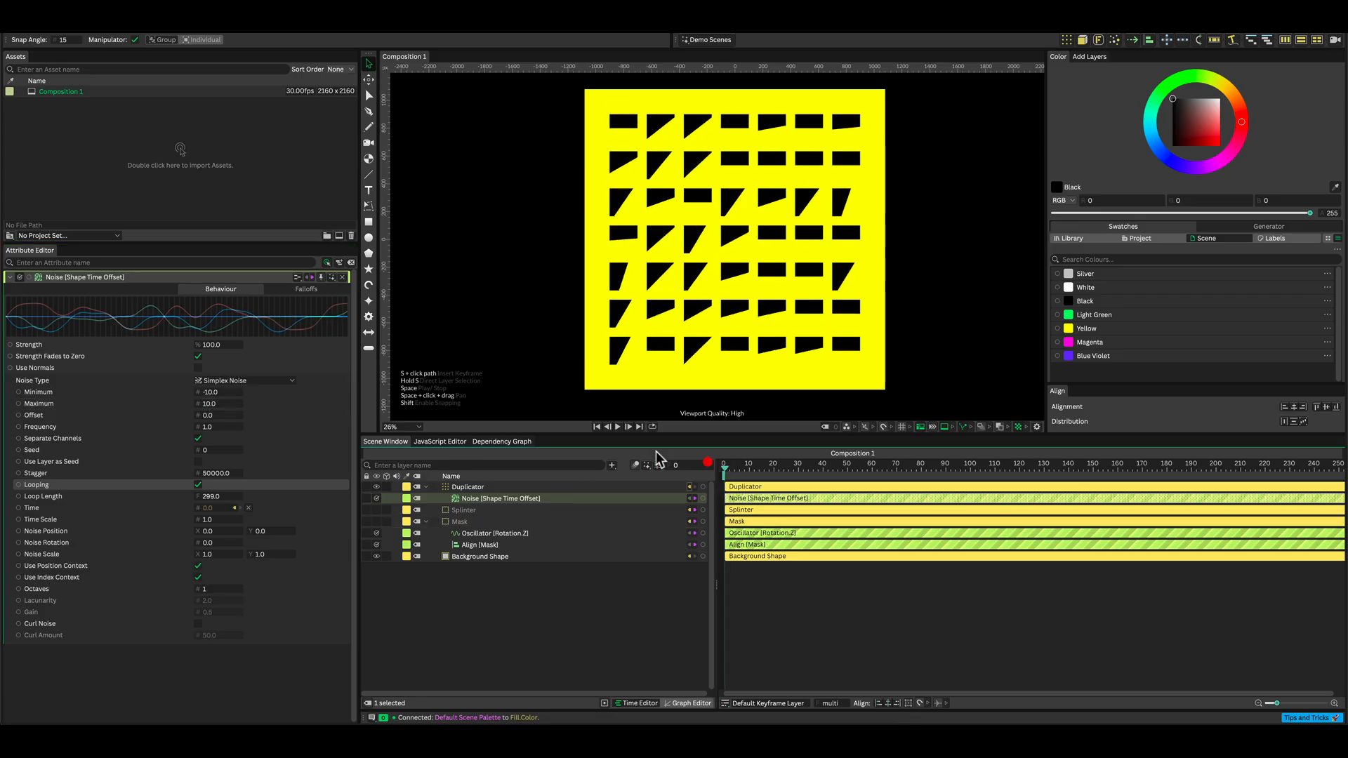
click(217, 393)
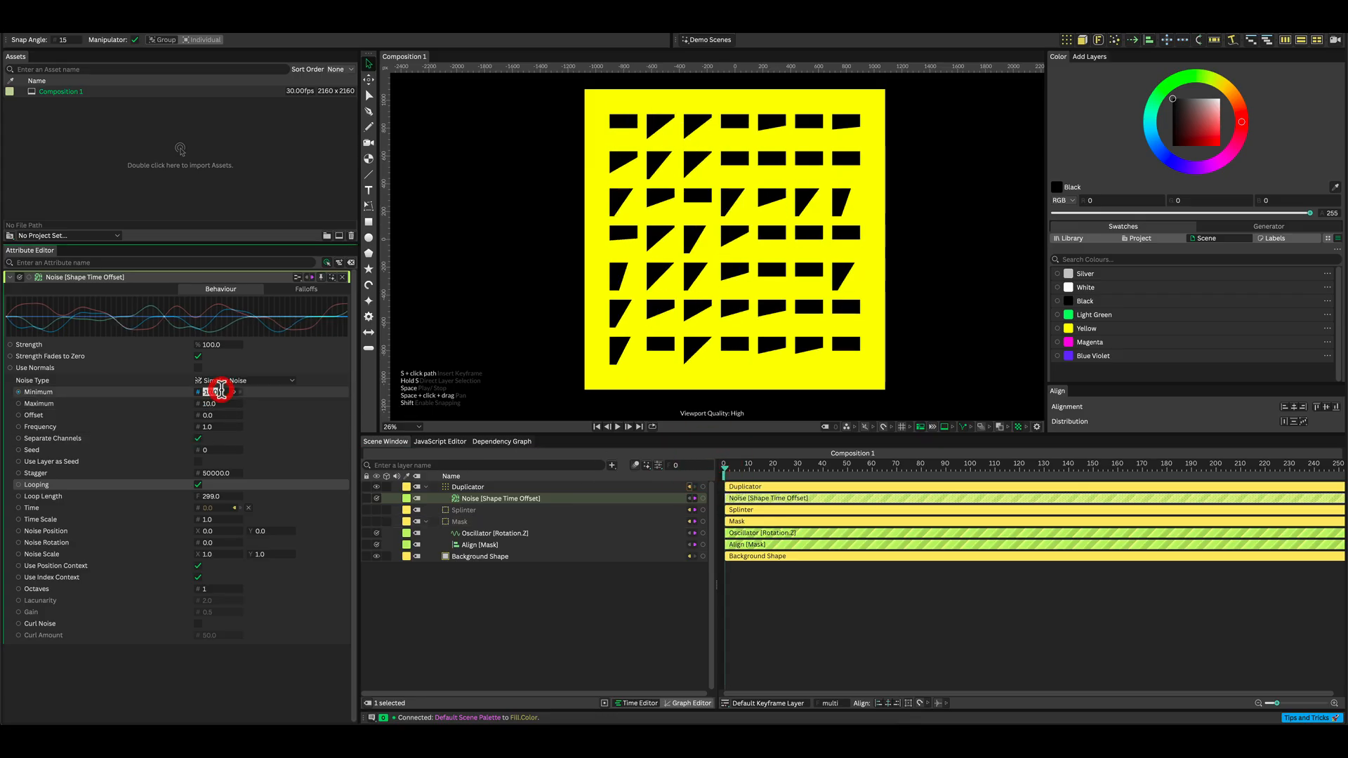
text(0)
key(Return)
click(210, 414)
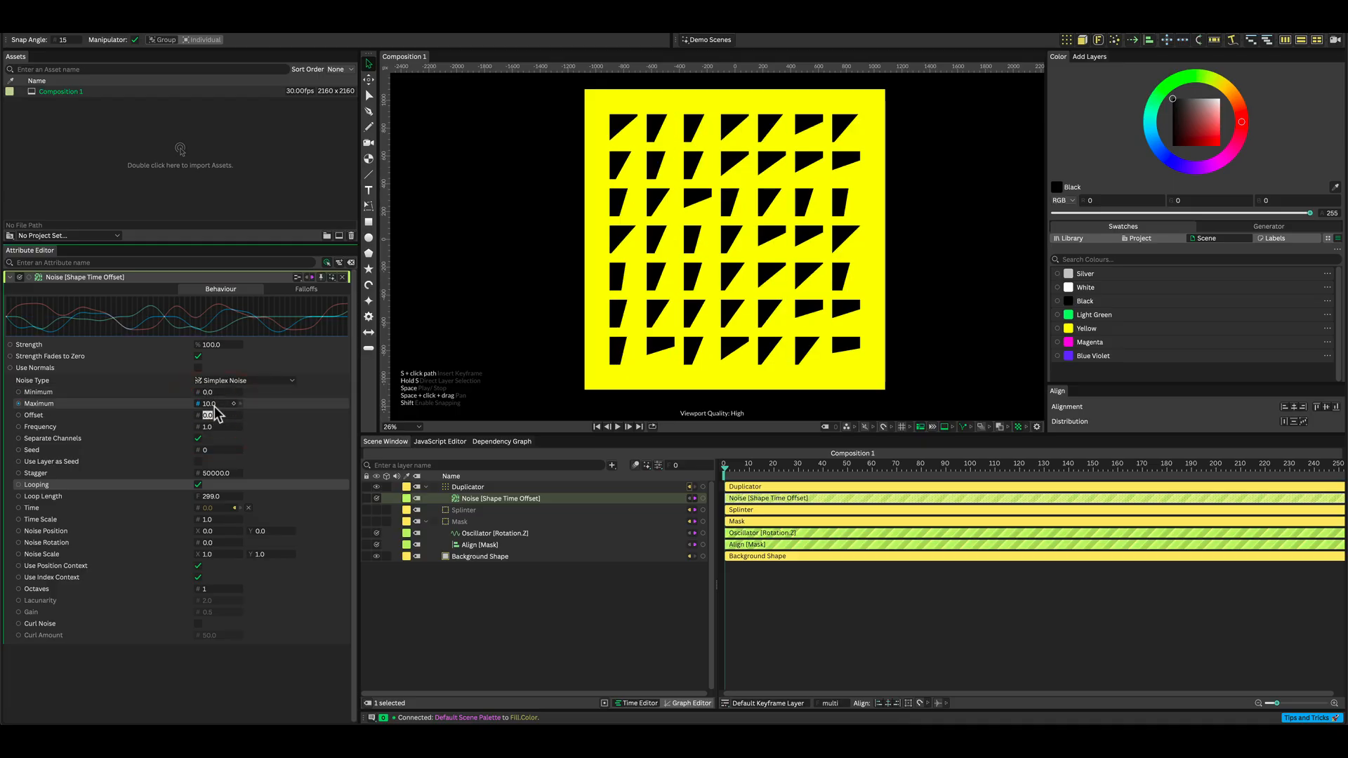
click(211, 403)
key(Return)
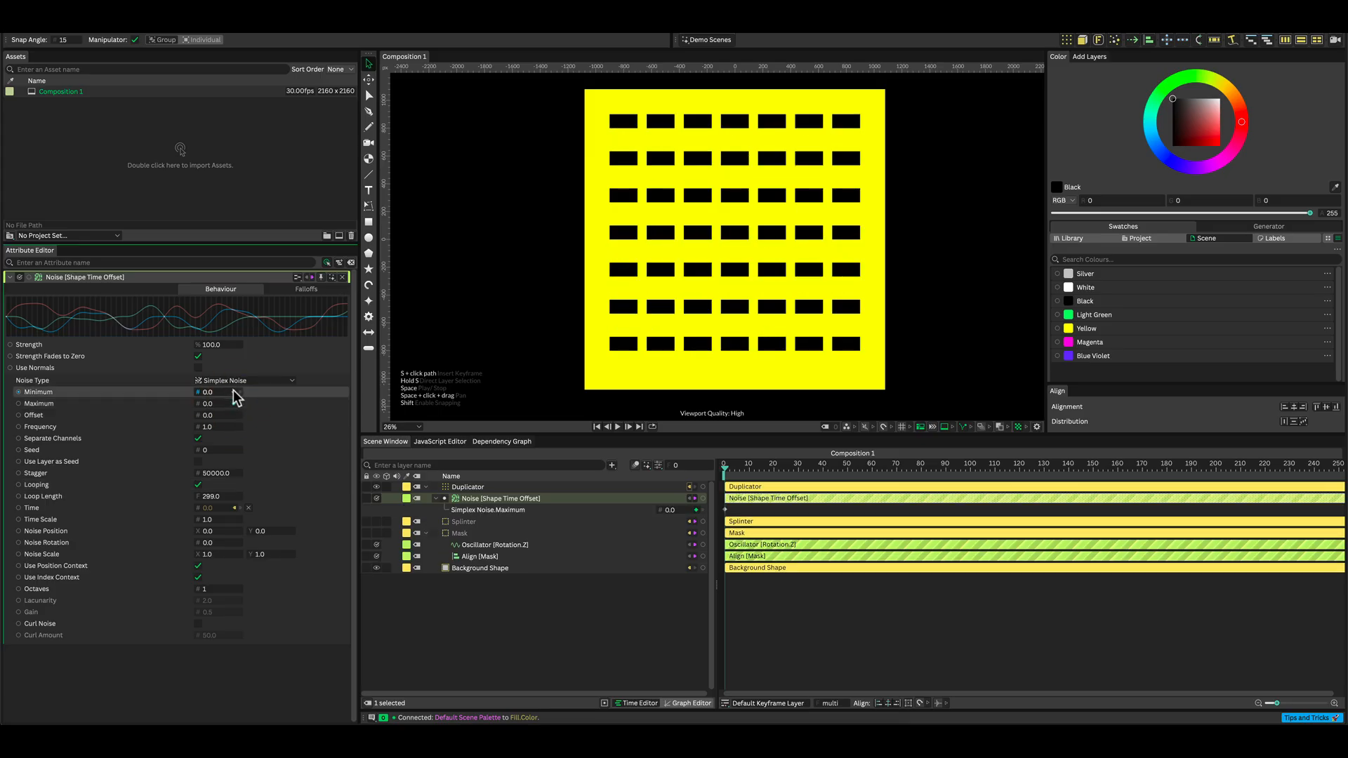
click(233, 391)
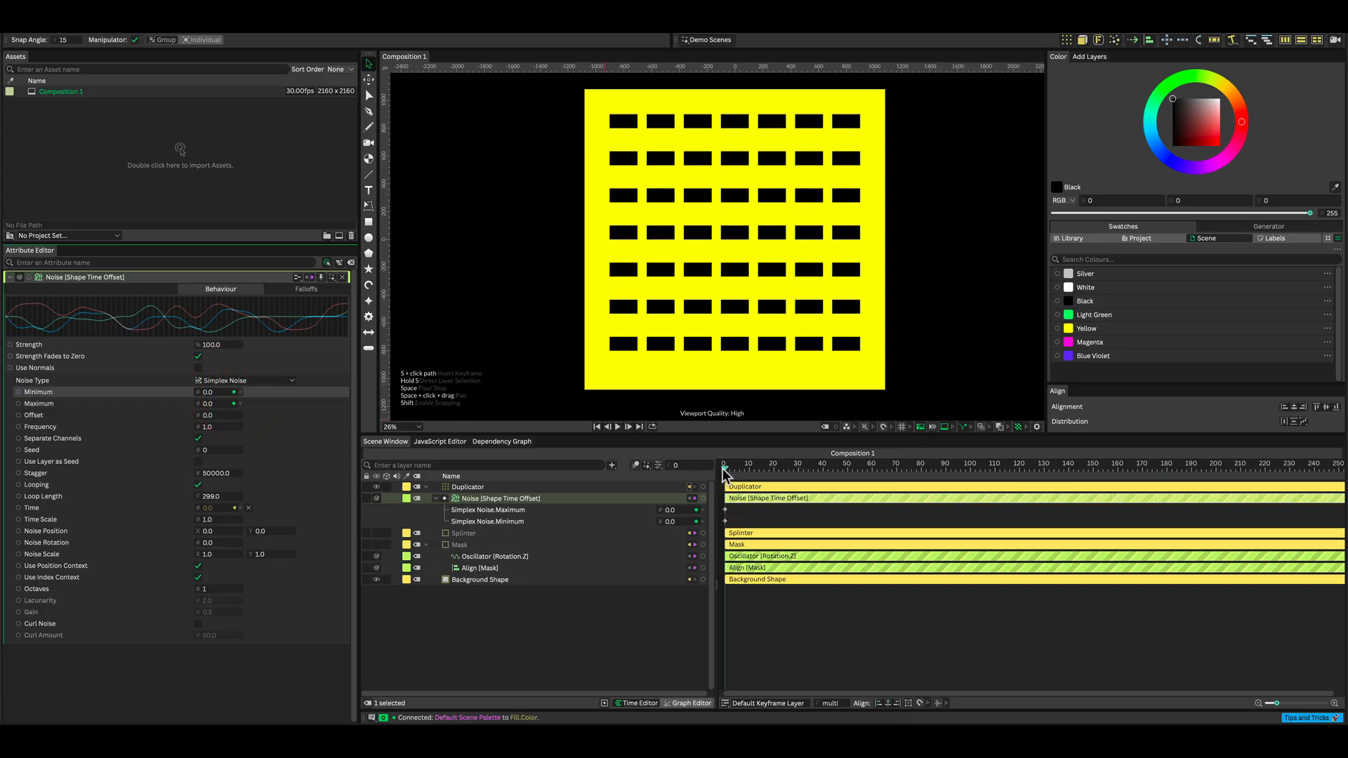
At frame 74, keyframe the Noise Minimum at -10 and Maximum at 10.
drag(730, 470, 907, 462)
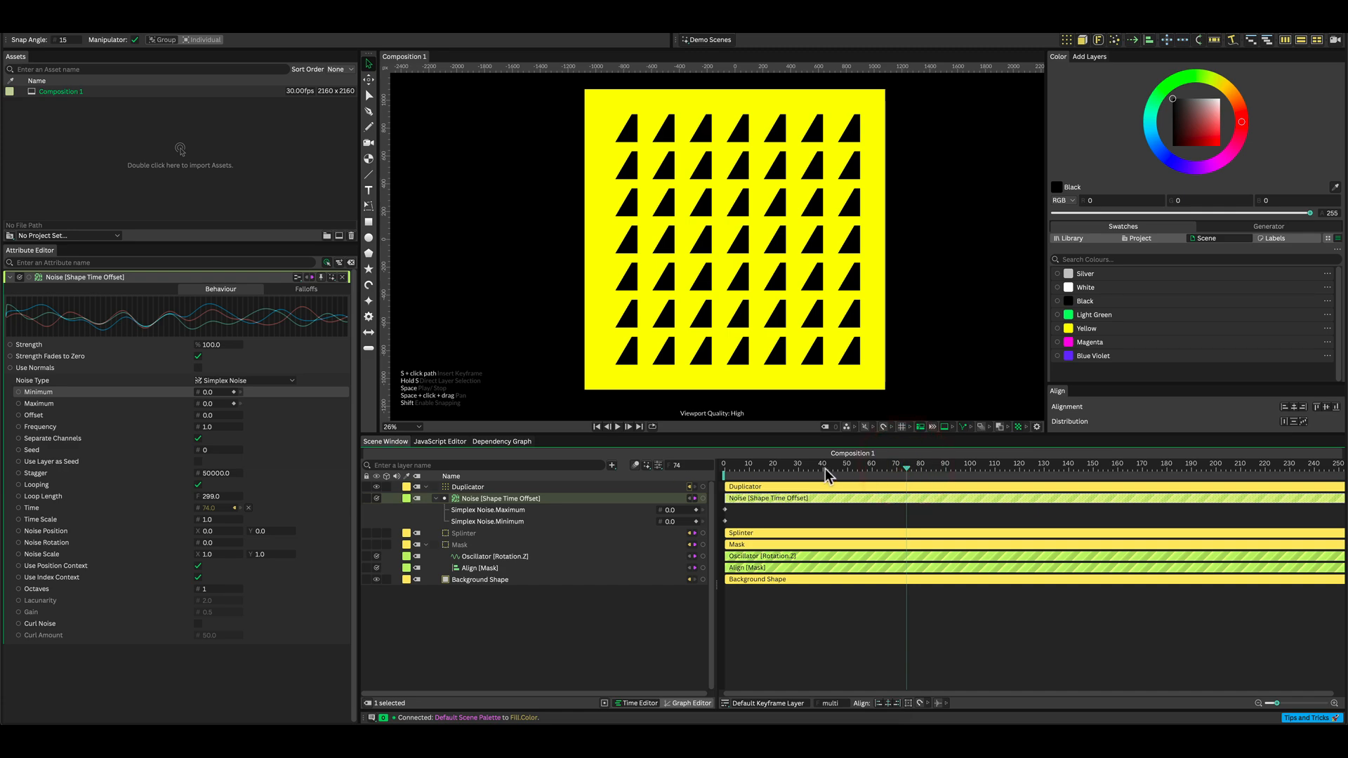
click(209, 392)
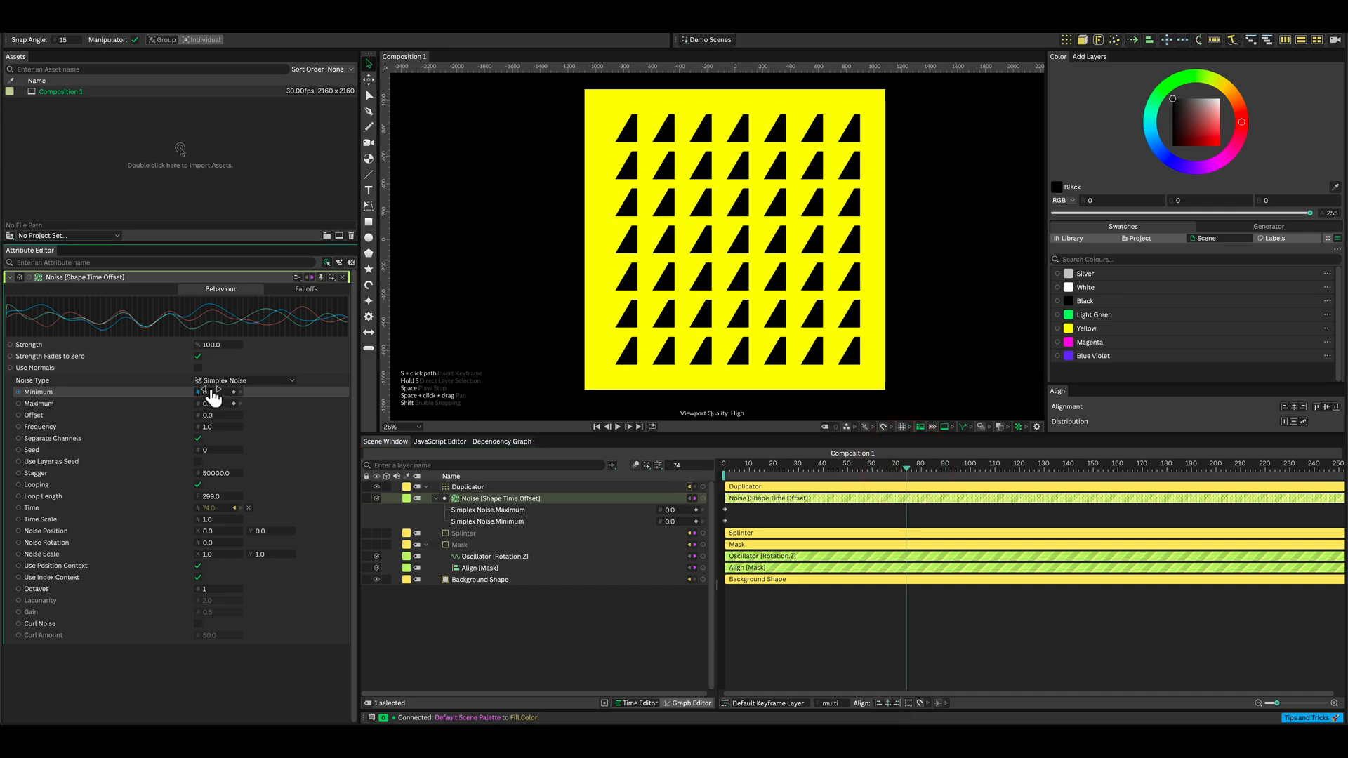
key(Return)
click(209, 404)
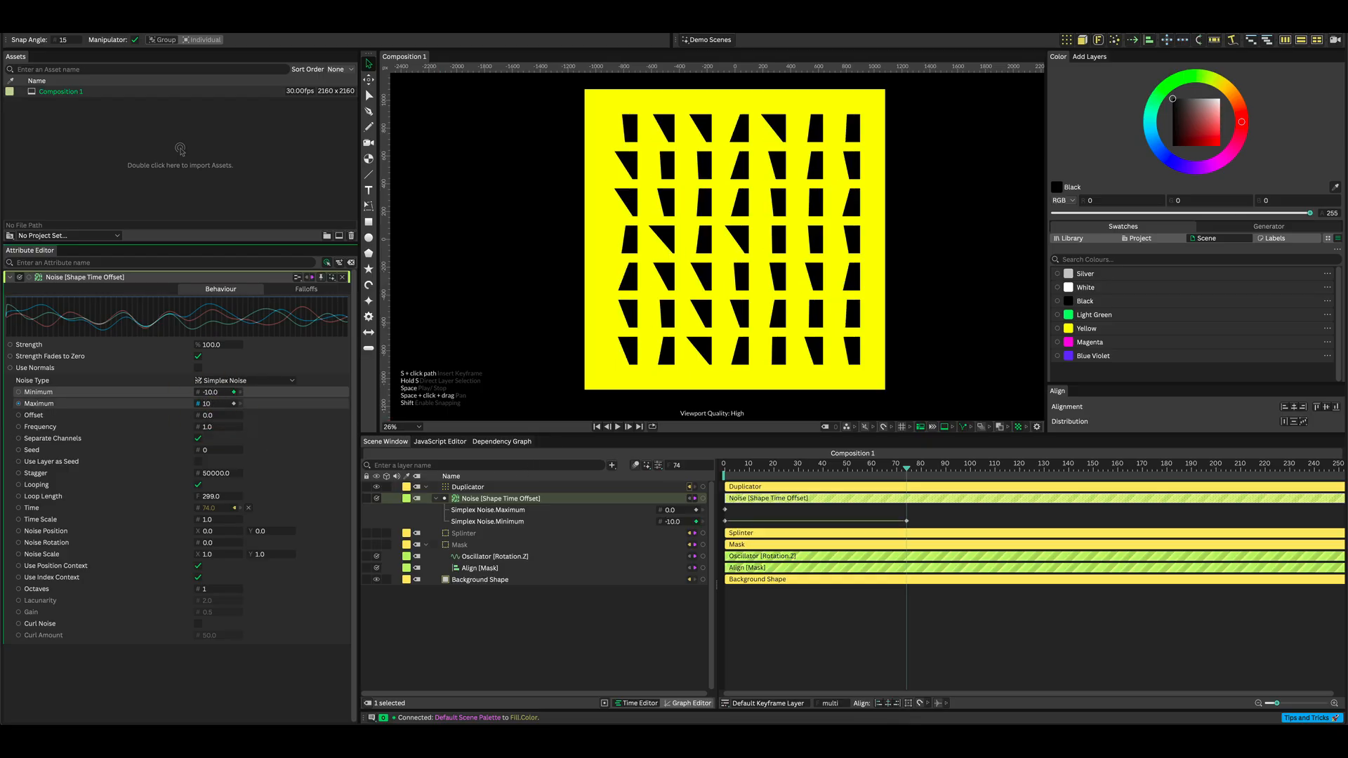
text(10)
key(Return)
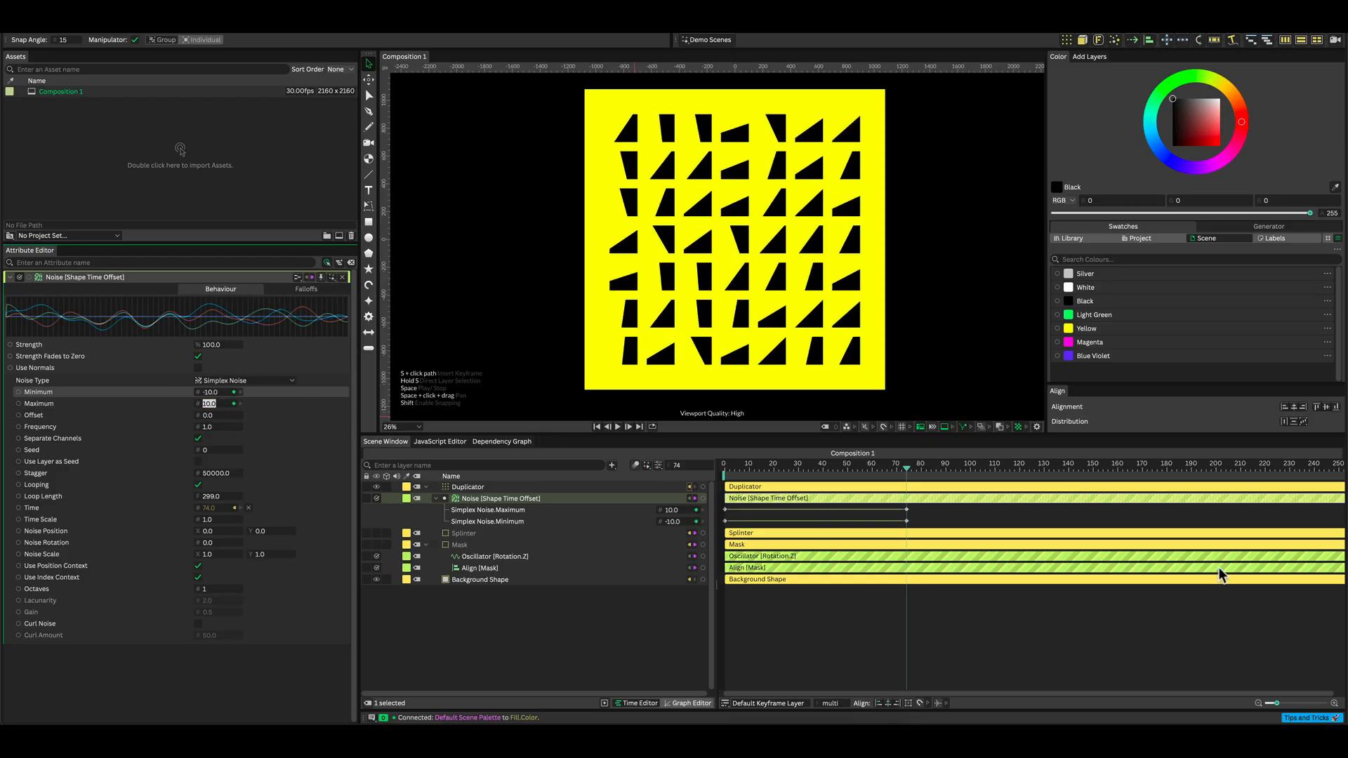
drag(905, 472, 1090, 467)
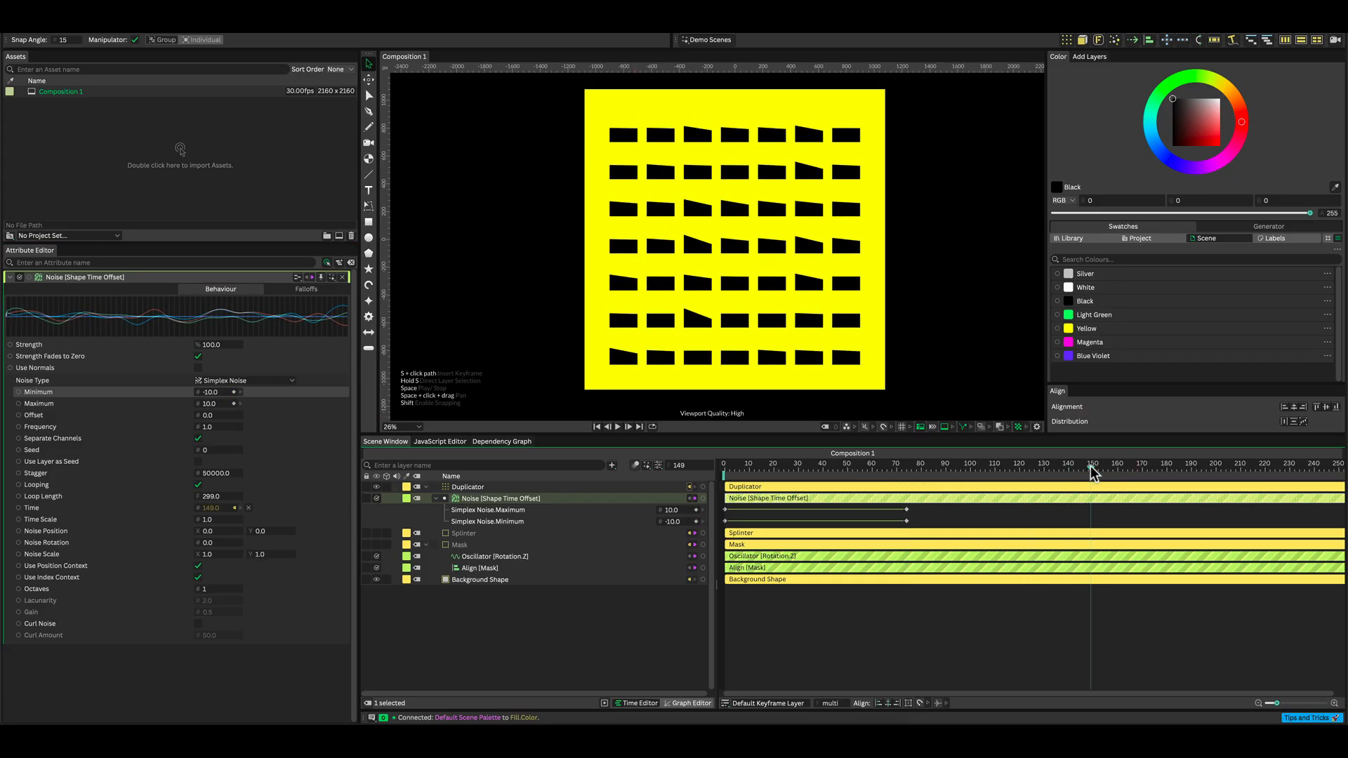
At frame 149, set the Noise Minimum and Maximum back to 0 to keyframe them.
click(1091, 466)
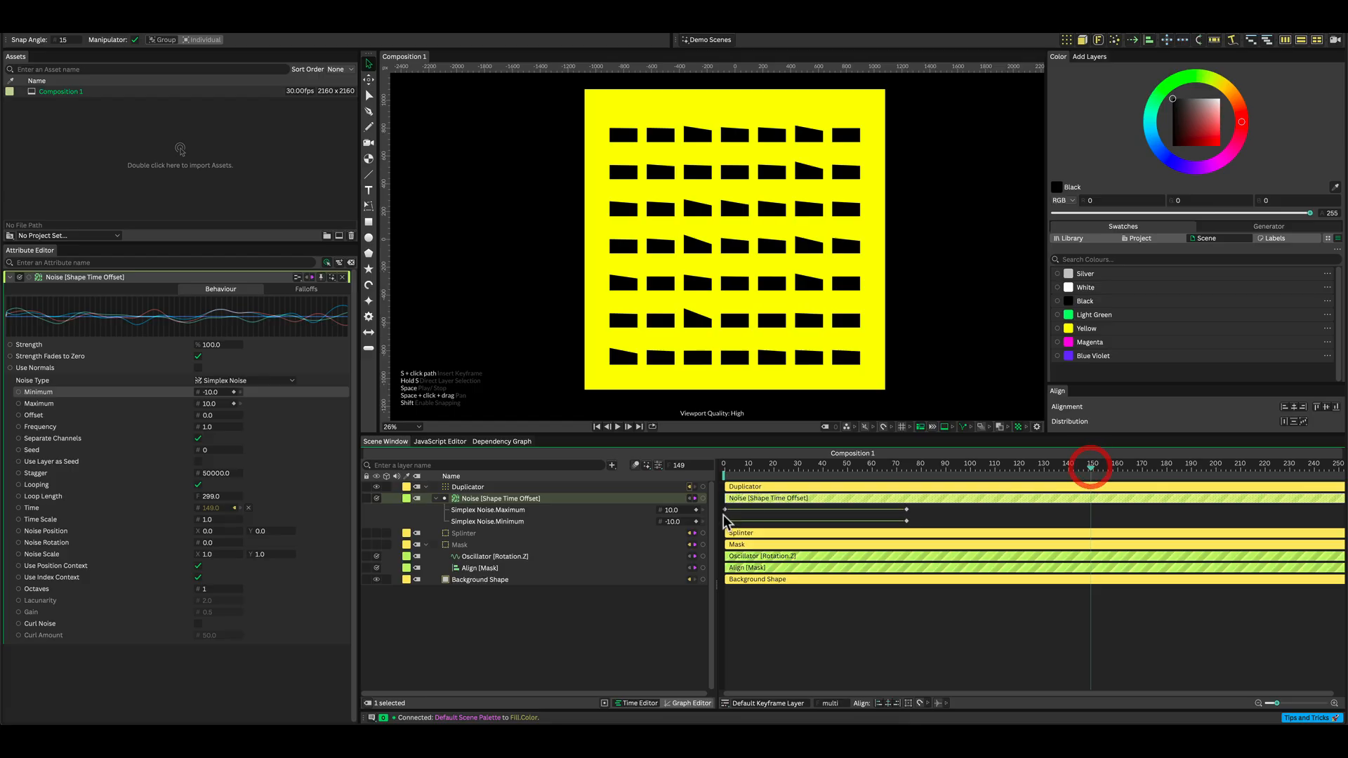
click(225, 392)
text(0)
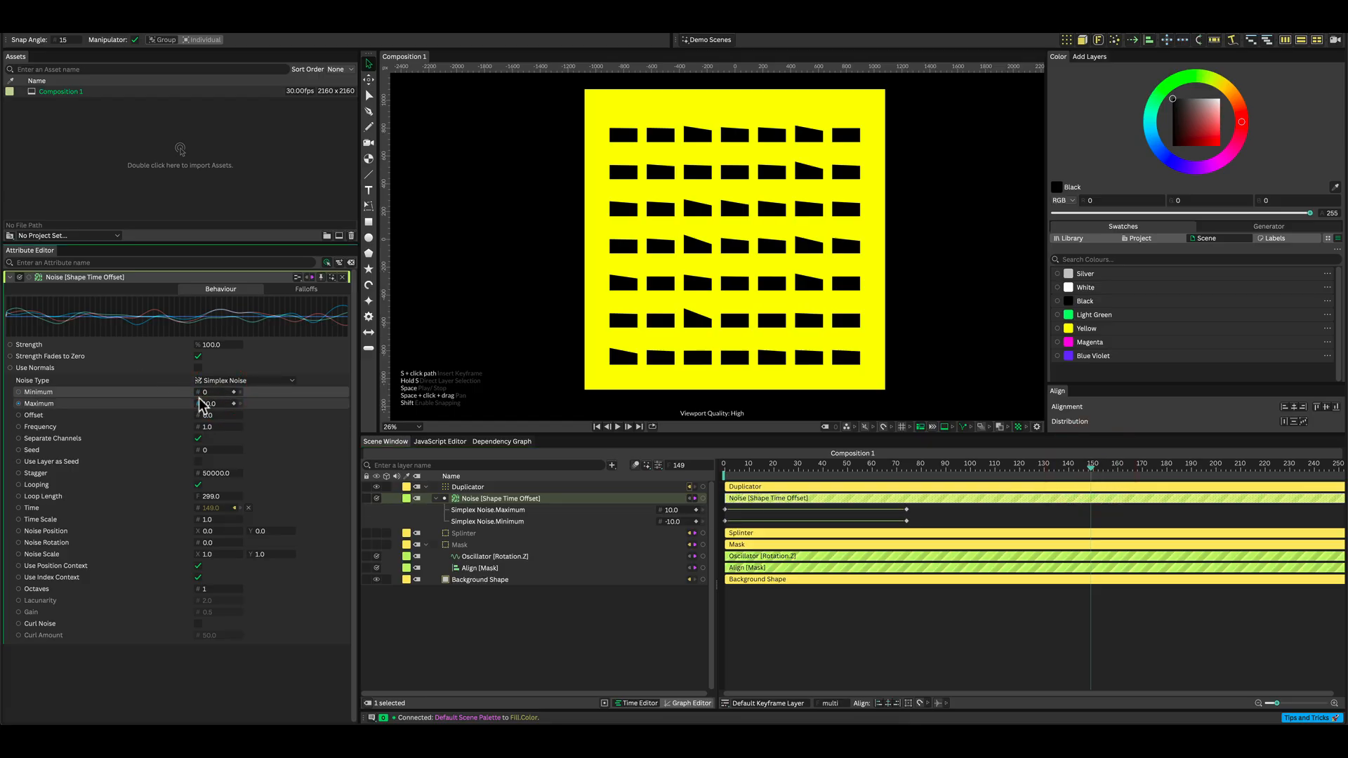
click(205, 404)
text(0)
key(Return)
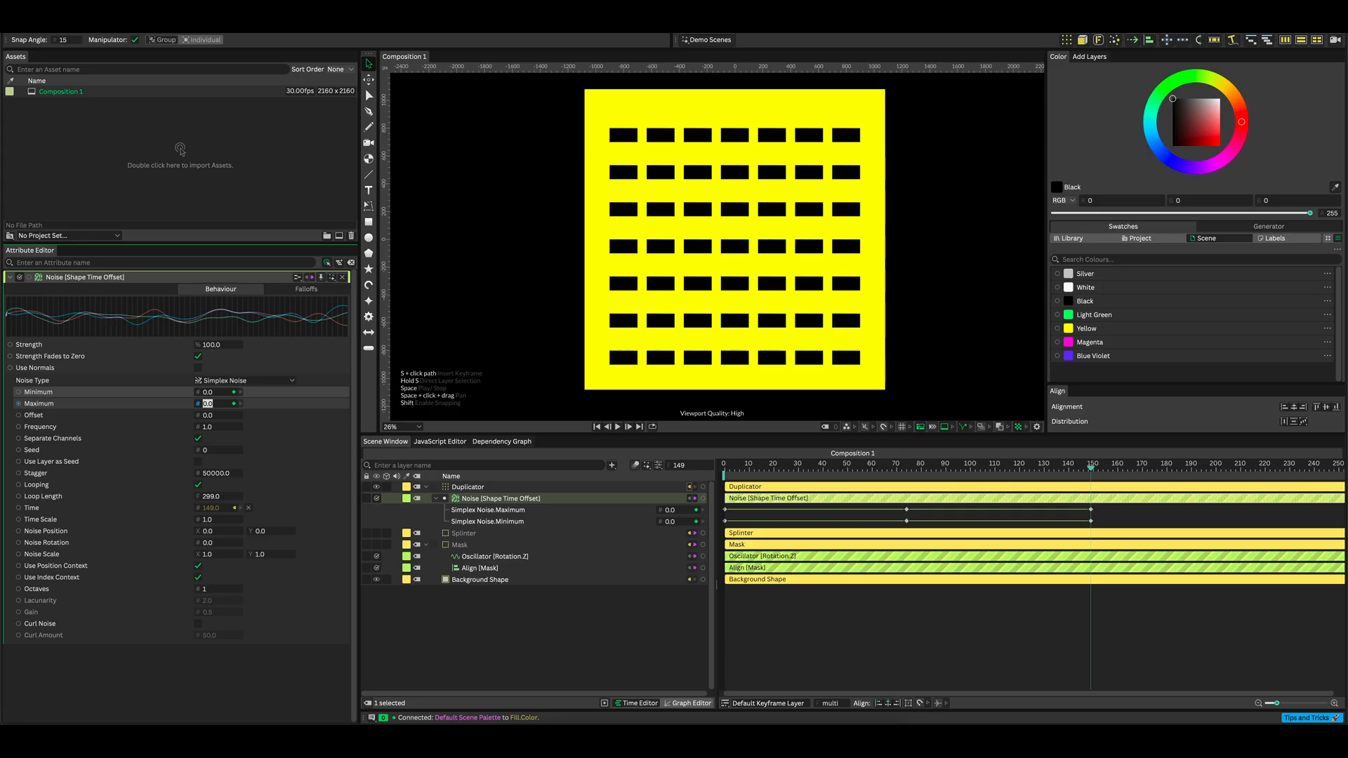
Select all the Noise Minimum and Maximum keyframes and make them repeat after the last keyframe with a Loop After mode.
click(1118, 508)
drag(749, 521, 714, 525)
mouse_move(960, 692)
mouse_down()
mouse_move(980, 691)
mouse_move(959, 691)
mouse_up()
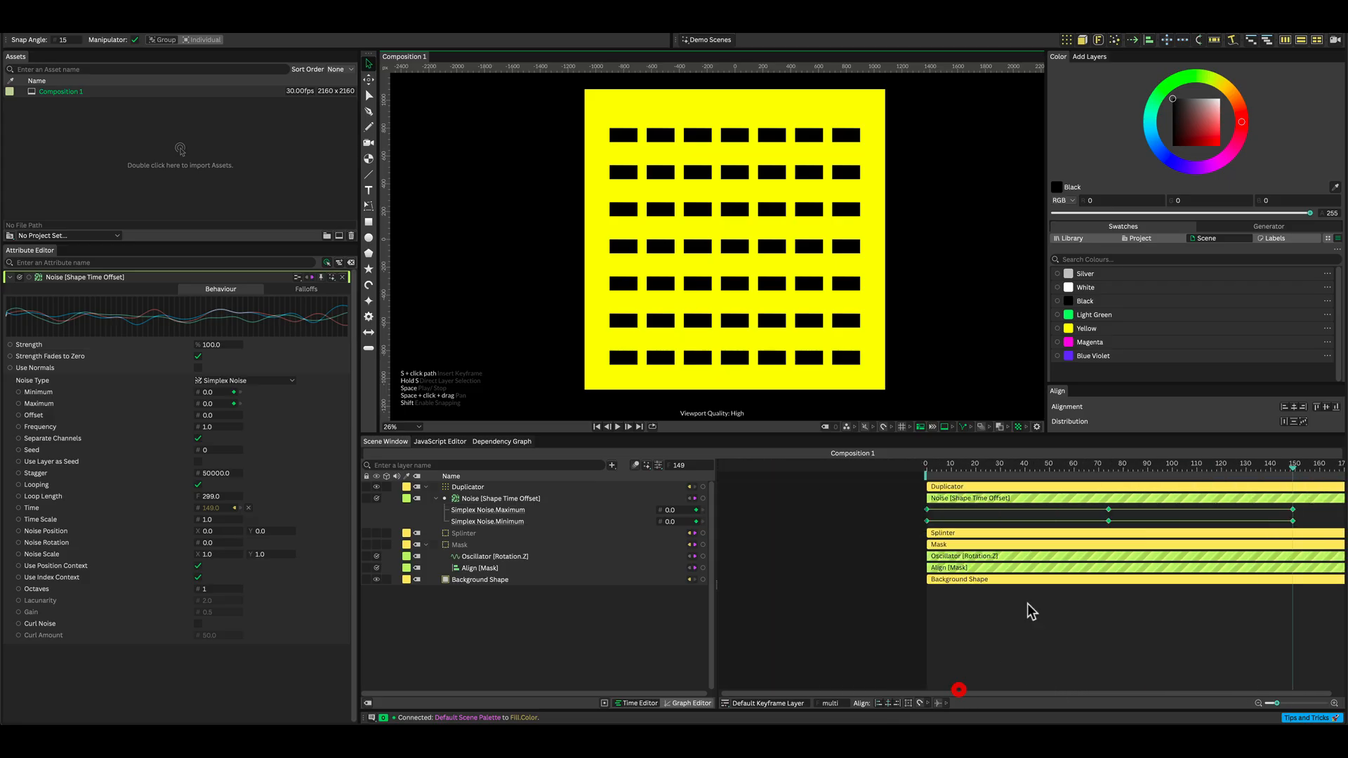
right_click(1025, 511)
mouse_move(1052, 581)
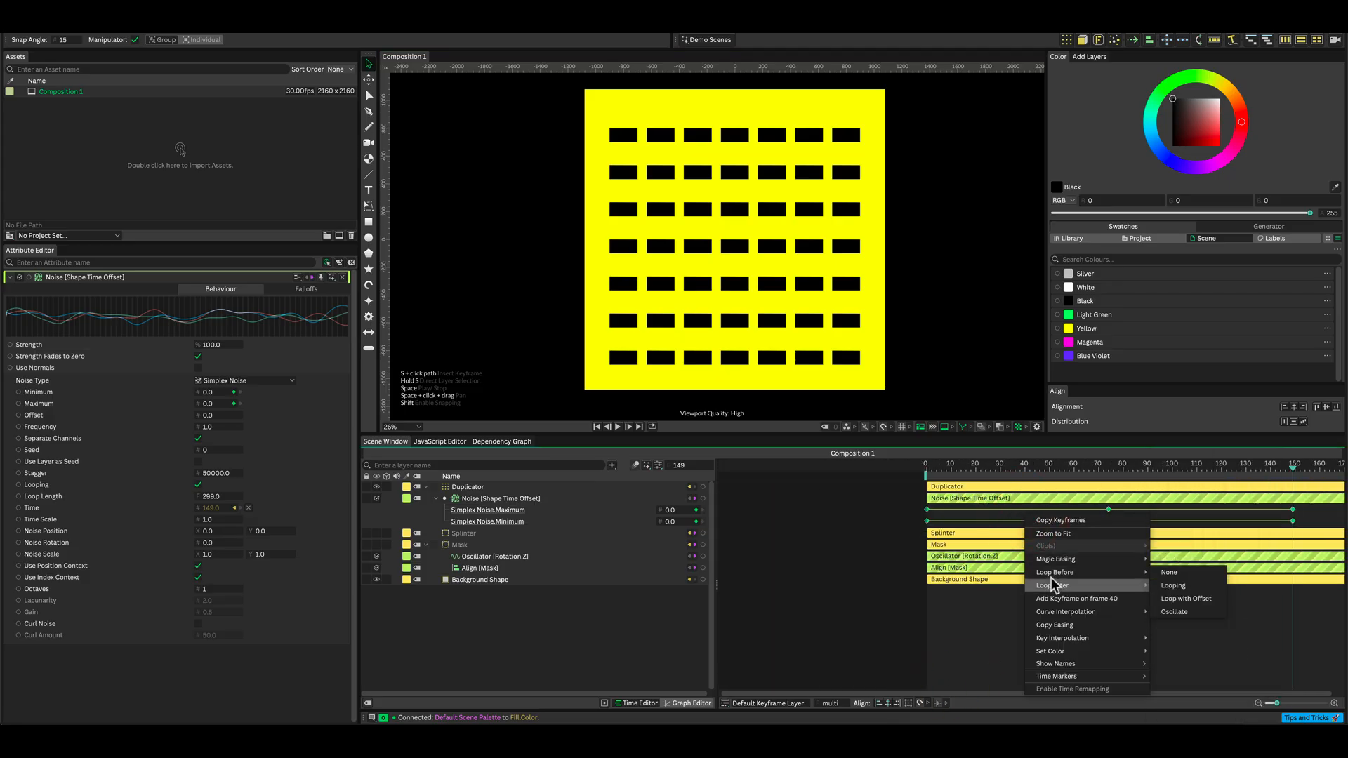
click(1187, 612)
Return to frame 0, deselect the layers and play back the animation.
drag(1084, 690, 1086, 689)
scroll(929, 602, down, 2)
scroll(928, 599, down, 3)
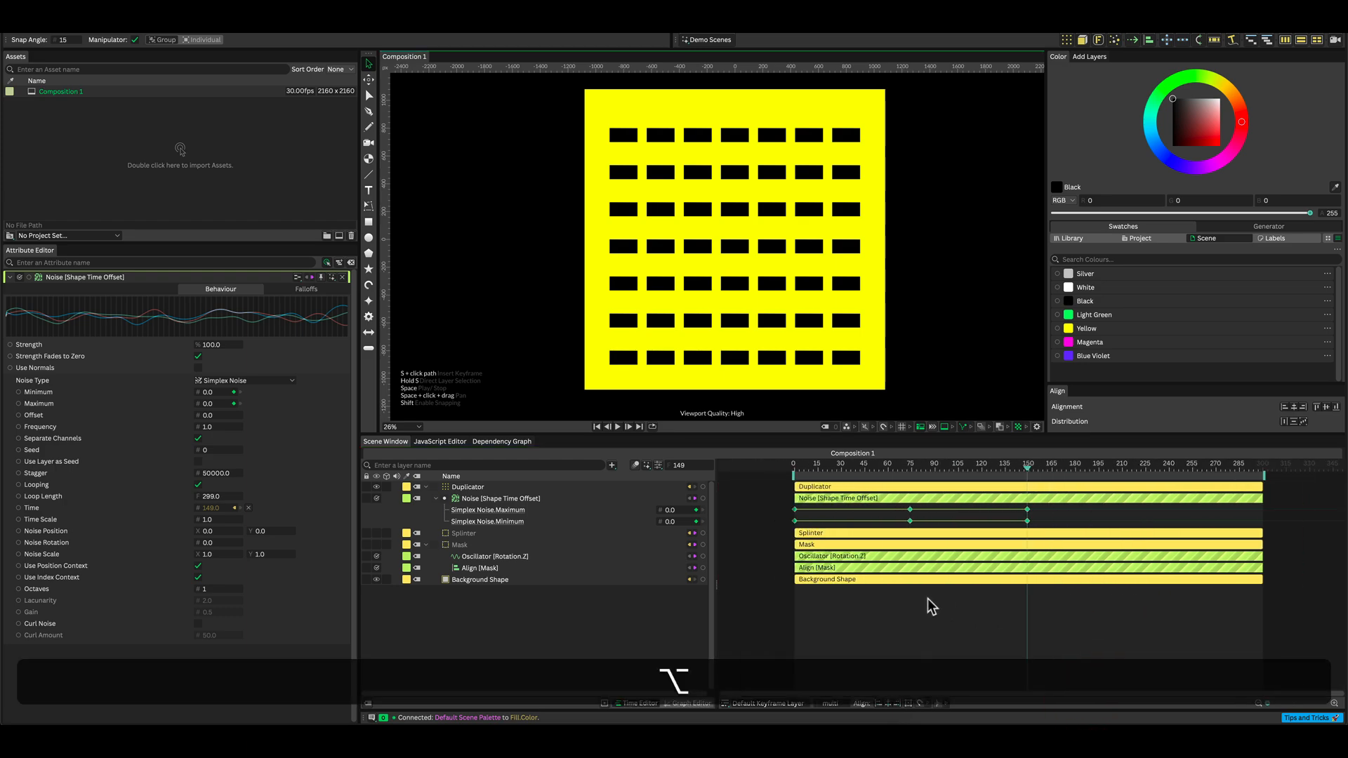
drag(1029, 469, 763, 467)
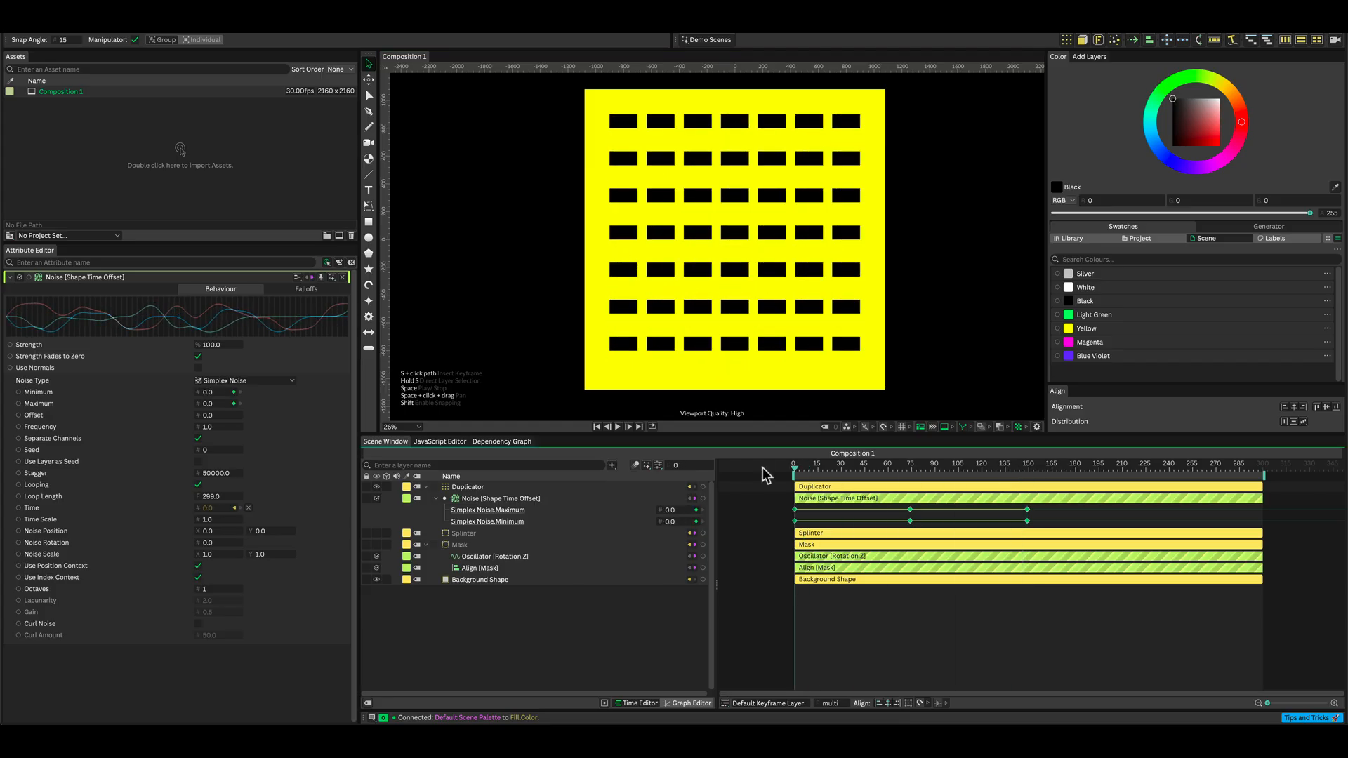
click(738, 522)
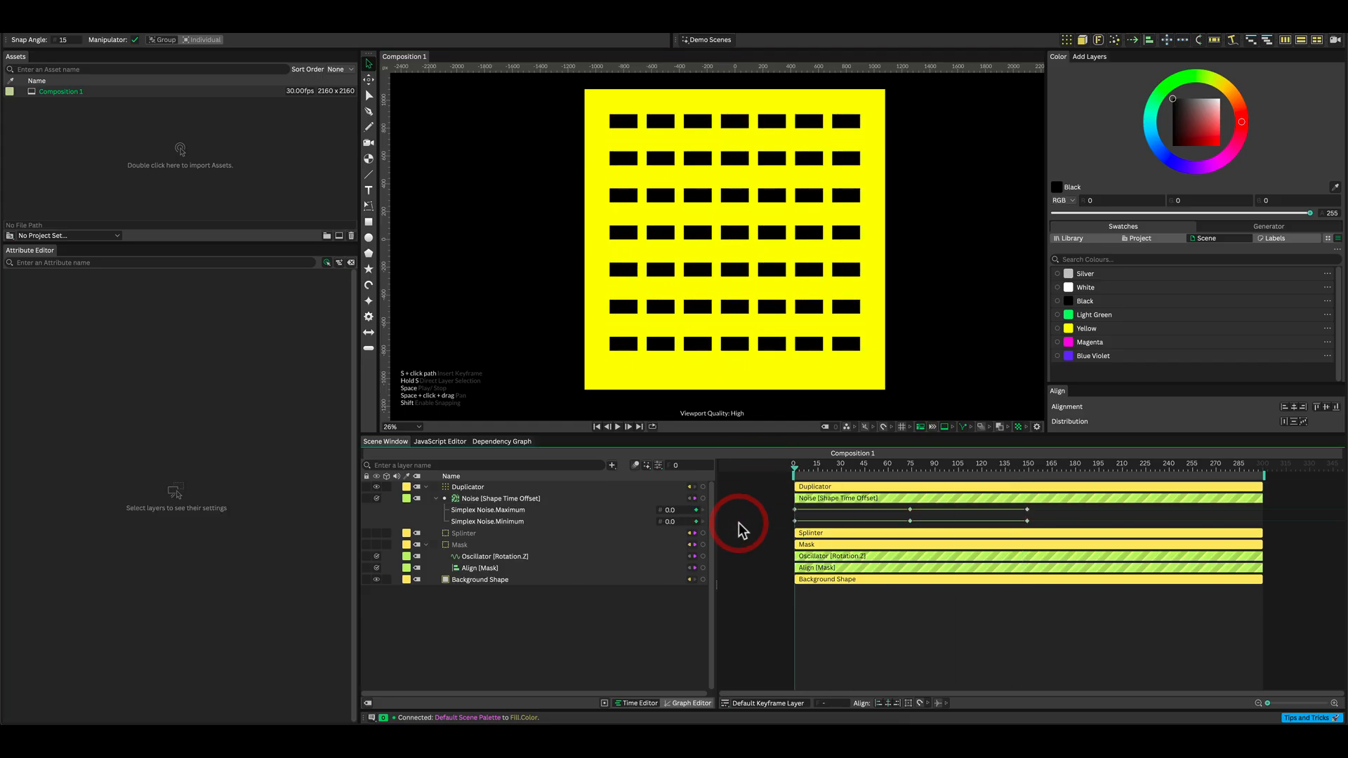
key(space)
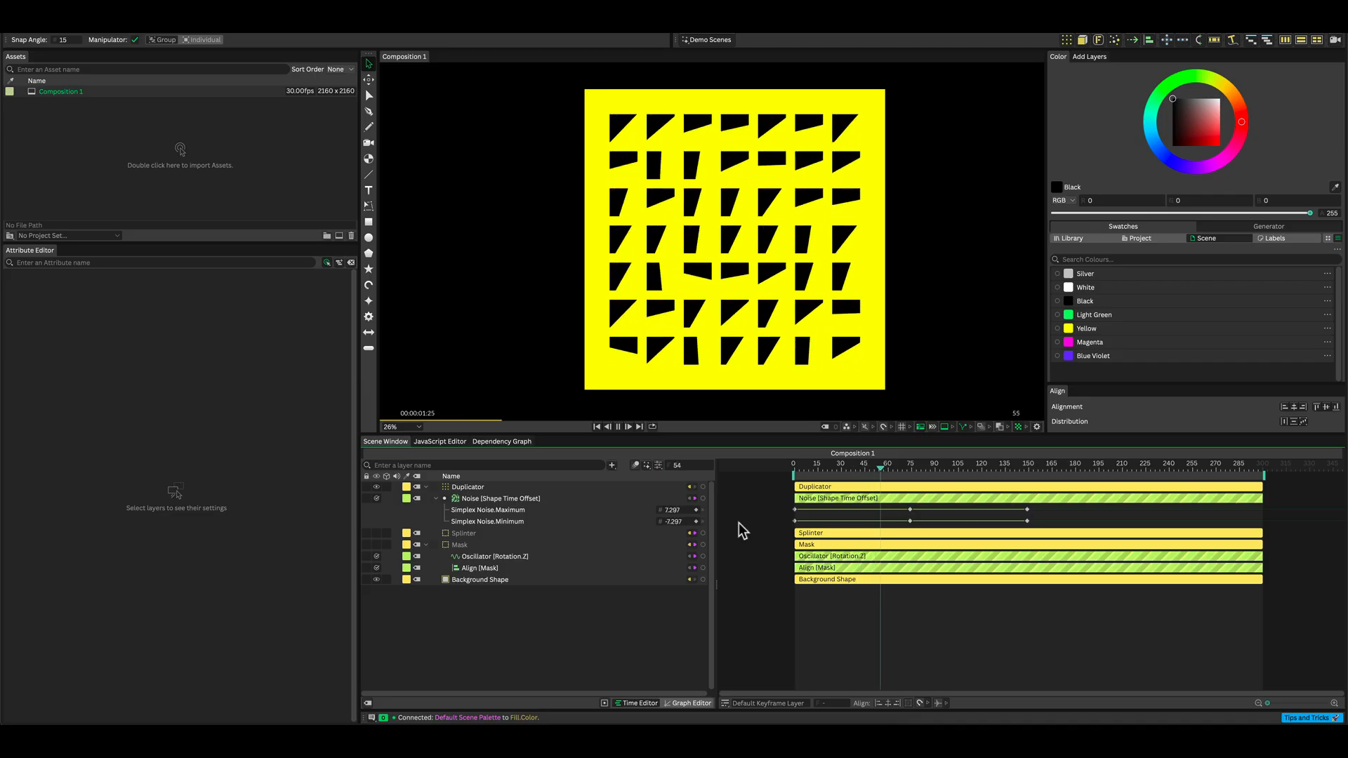